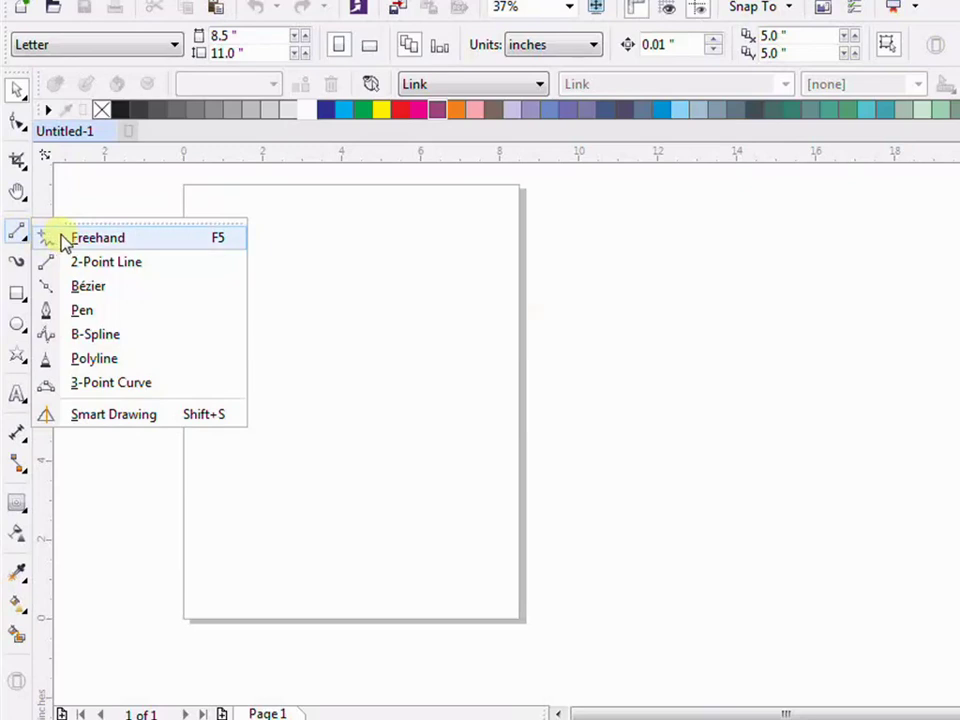
Step: With the Freehand tool, draw two large closed wavy shapes across the page, deleting each one after drawing it
left_click(95, 238)
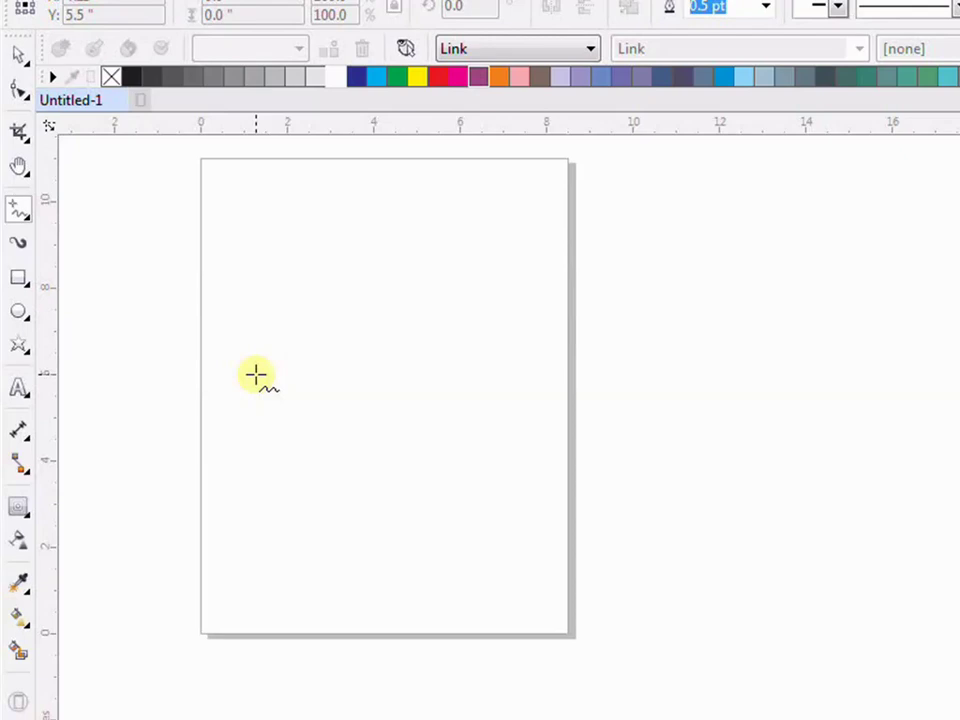
mouse_move(250, 375)
left_mouse_down()
mouse_move(326, 259)
mouse_move(340, 351)
mouse_move(322, 419)
mouse_move(425, 417)
mouse_move(464, 503)
mouse_move(377, 567)
mouse_move(498, 597)
mouse_move(540, 430)
mouse_move(545, 272)
mouse_move(712, 215)
mouse_move(570, 176)
mouse_move(444, 351)
mouse_move(420, 200)
mouse_move(284, 144)
mouse_move(302, 259)
mouse_move(351, 257)
mouse_move(109, 331)
mouse_move(199, 362)
mouse_move(250, 377)
left_mouse_up()
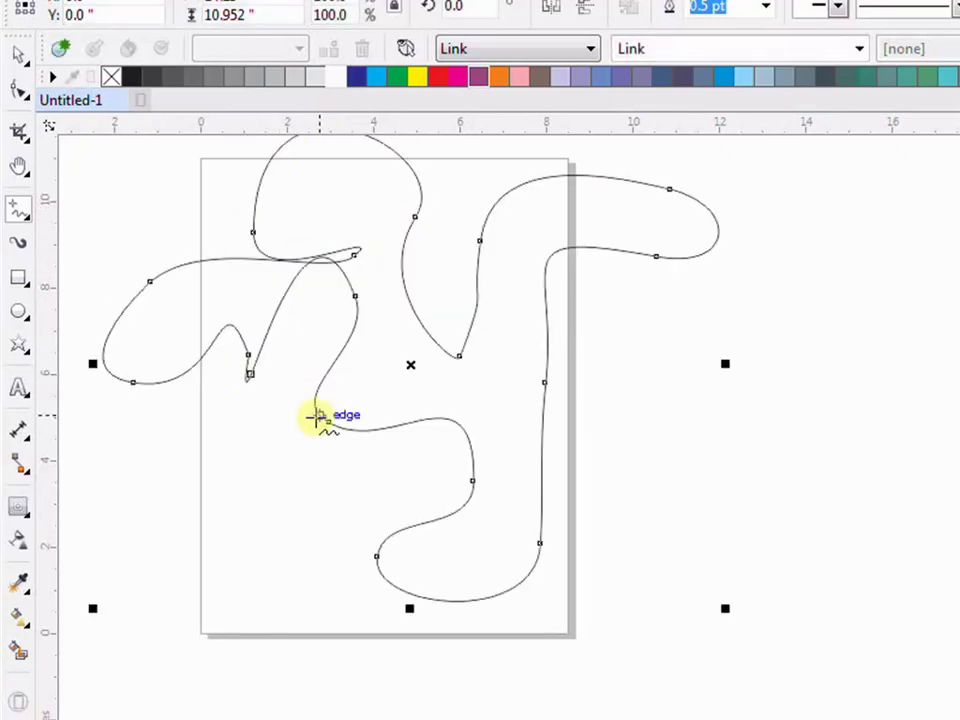
key("Delete")
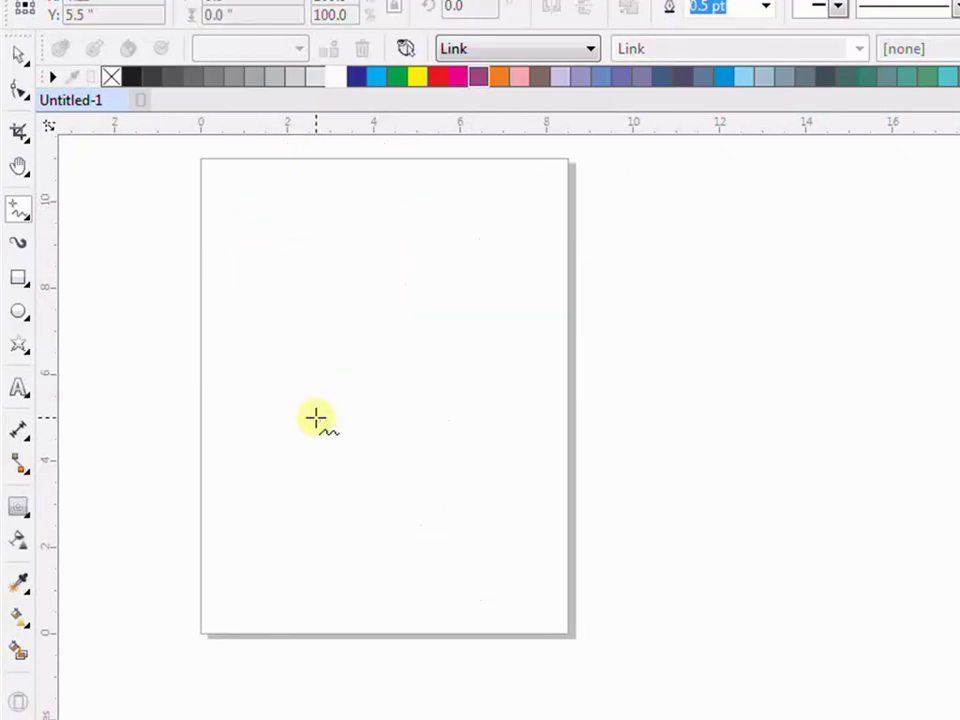
mouse_move(199, 268)
left_mouse_down()
mouse_move(501, 207)
mouse_move(518, 482)
mouse_move(597, 481)
mouse_move(542, 574)
mouse_move(415, 612)
mouse_move(413, 628)
mouse_move(321, 540)
mouse_move(396, 478)
mouse_move(349, 439)
mouse_move(240, 462)
mouse_move(170, 407)
mouse_move(264, 387)
mouse_move(260, 347)
mouse_move(180, 333)
mouse_move(187, 280)
left_mouse_up()
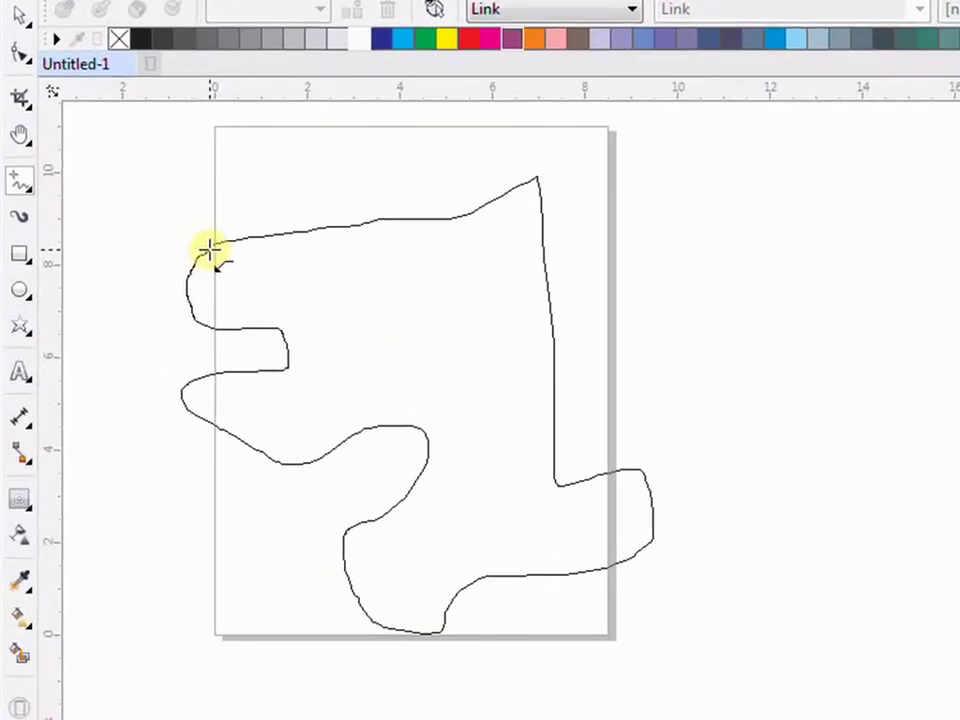
left_click_drag(209, 250, 208, 247)
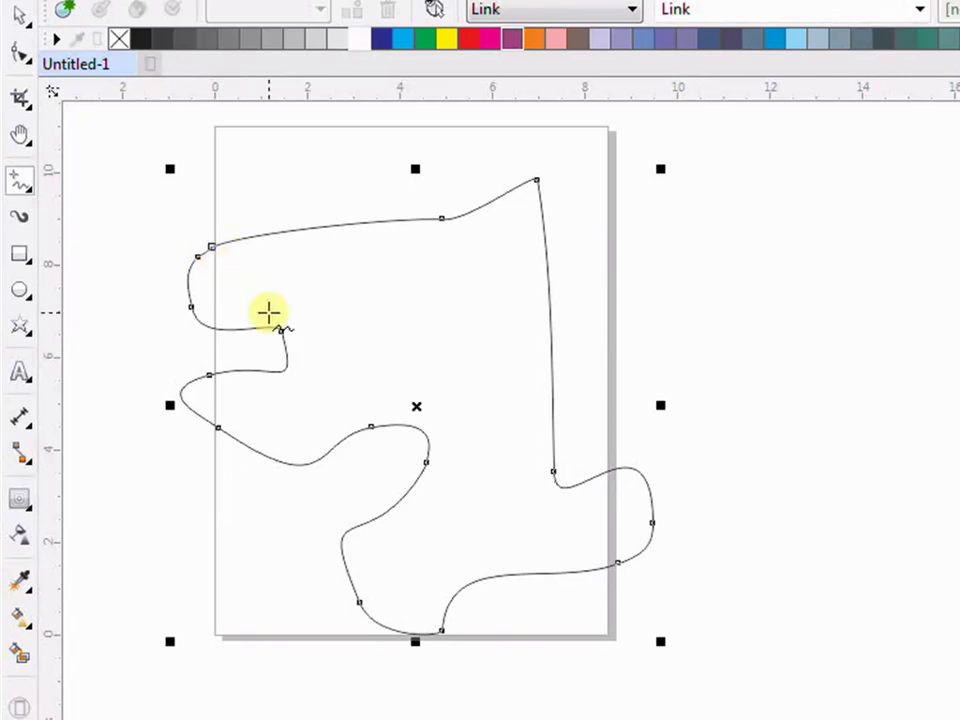
key("Delete")
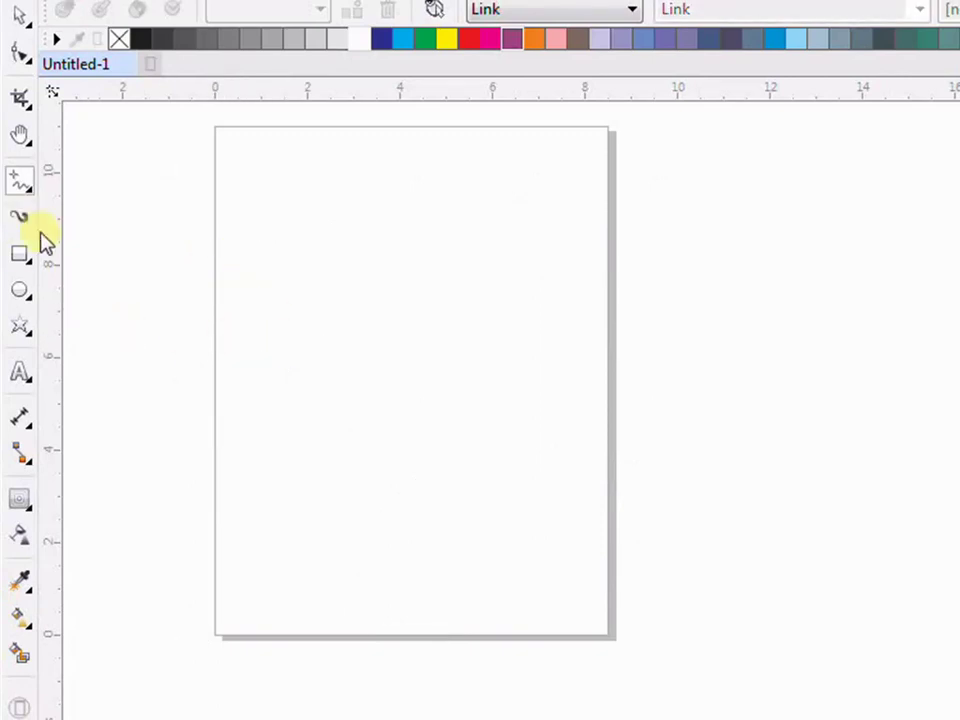
Step: Draw a short horizontal freehand line and another freehand stroke on the page, and undo both
left_click(222, 341)
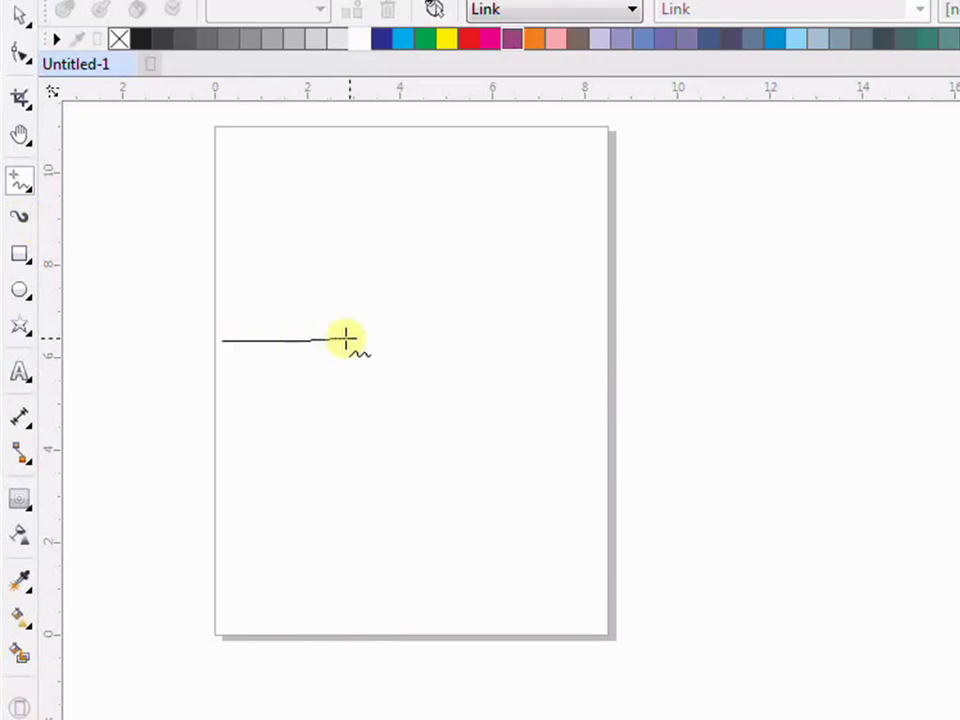
left_click(358, 338)
mouse_move(242, 425)
left_mouse_down()
mouse_move(264, 426)
mouse_move(487, 287)
mouse_move(523, 332)
mouse_move(628, 375)
mouse_move(771, 373)
mouse_move(540, 502)
mouse_move(476, 551)
mouse_move(321, 604)
mouse_move(159, 478)
mouse_move(214, 274)
mouse_move(272, 242)
left_mouse_up()
key("ctrl+z")
key("ctrl+z")
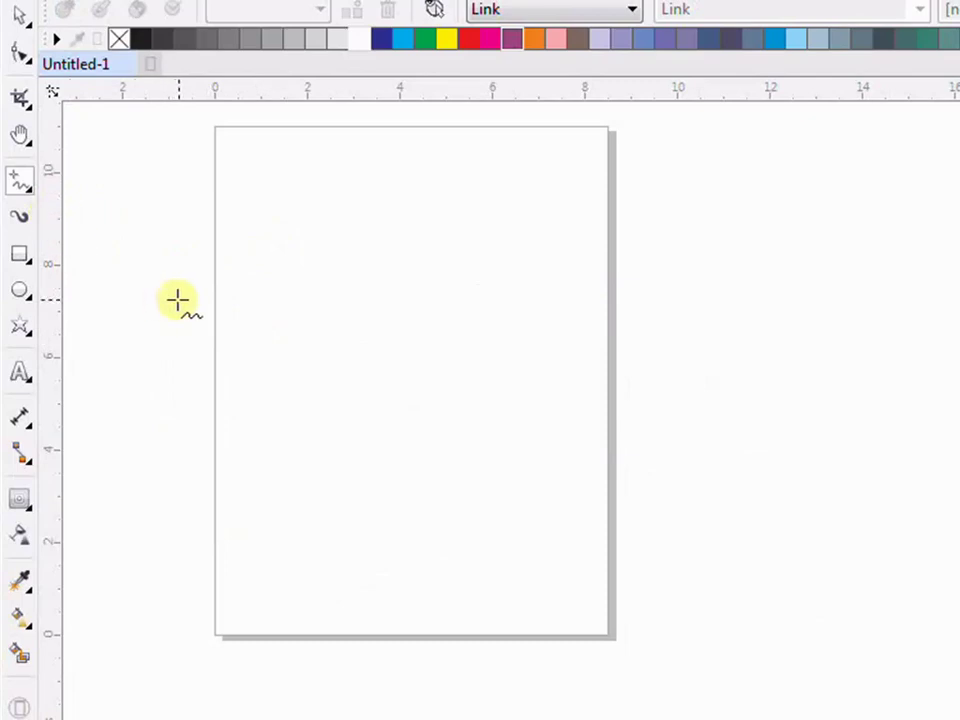
Step: Draw an open stepped freehand curve and a nearly horizontal freehand line across the page, deleting each one
mouse_move(231, 310)
left_mouse_down()
mouse_move(396, 309)
mouse_move(400, 411)
mouse_move(493, 414)
mouse_move(372, 479)
mouse_move(370, 491)
mouse_move(423, 522)
mouse_move(505, 530)
mouse_move(558, 512)
mouse_move(579, 492)
mouse_move(675, 509)
mouse_move(725, 484)
mouse_move(752, 451)
mouse_move(690, 334)
mouse_move(580, 272)
mouse_move(607, 339)
mouse_move(720, 432)
mouse_move(791, 431)
left_mouse_up()
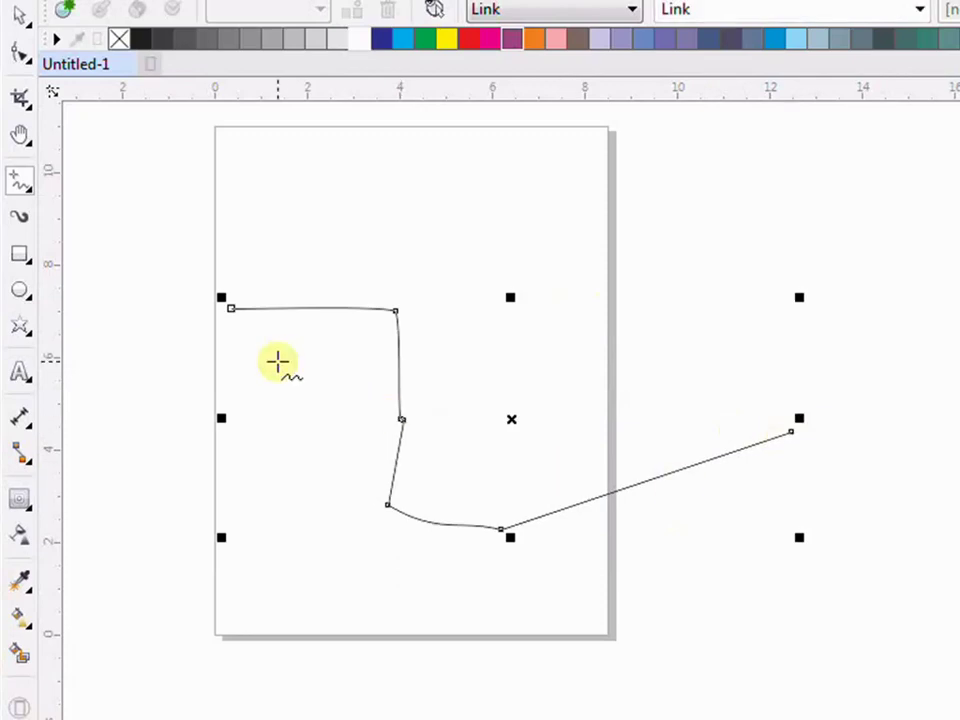
key("Delete")
mouse_move(242, 371)
left_mouse_down()
mouse_move(561, 373)
mouse_move(624, 362)
mouse_move(628, 371)
left_mouse_up()
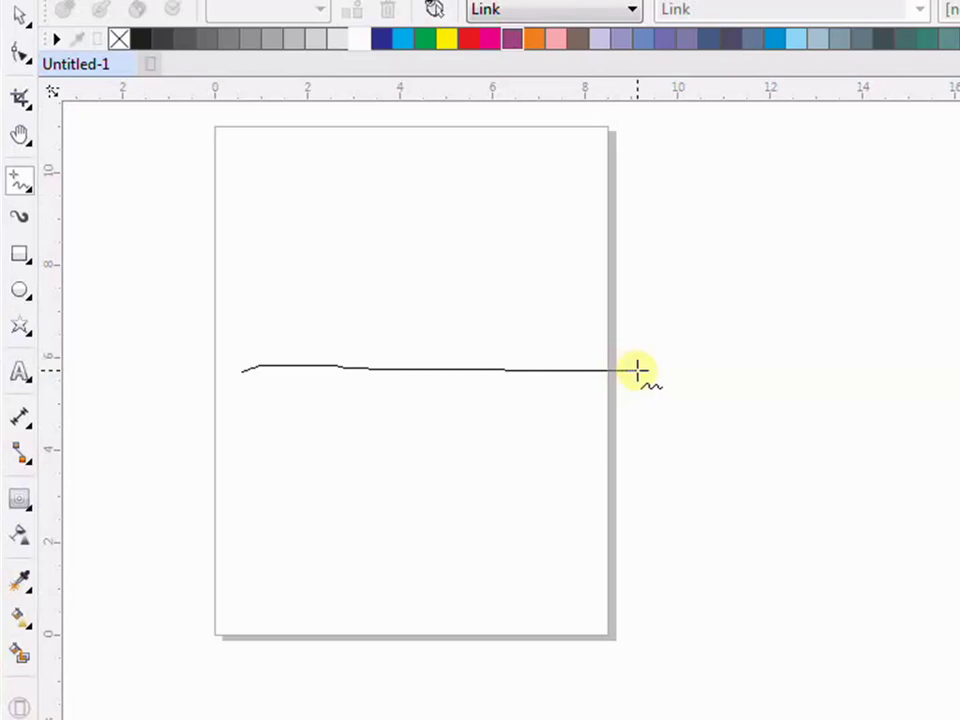
left_click_drag(641, 371, 641, 373)
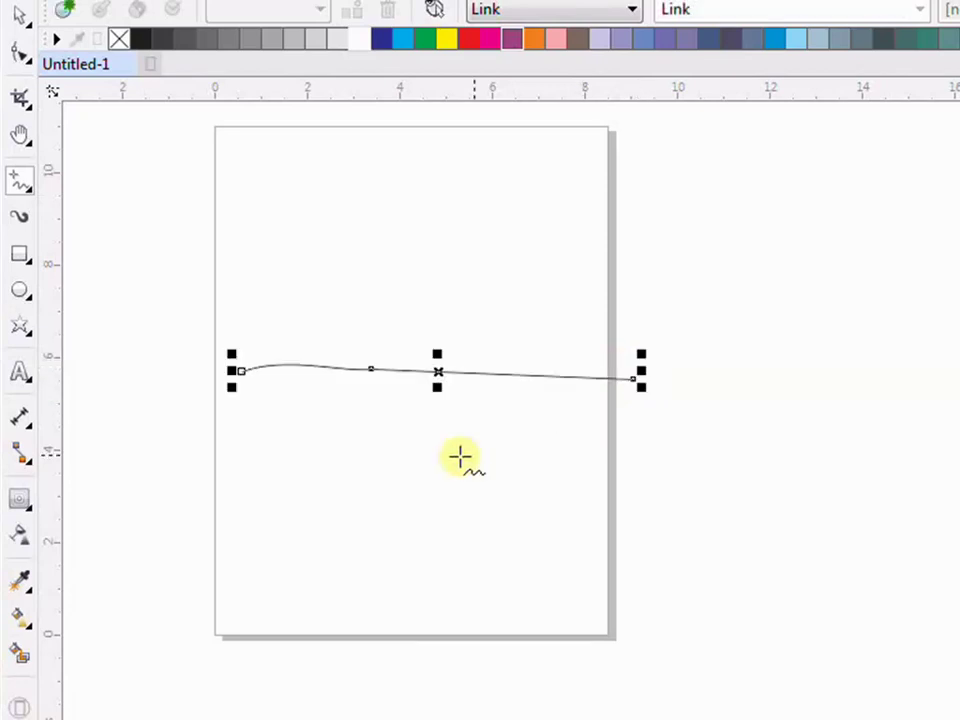
key("Delete")
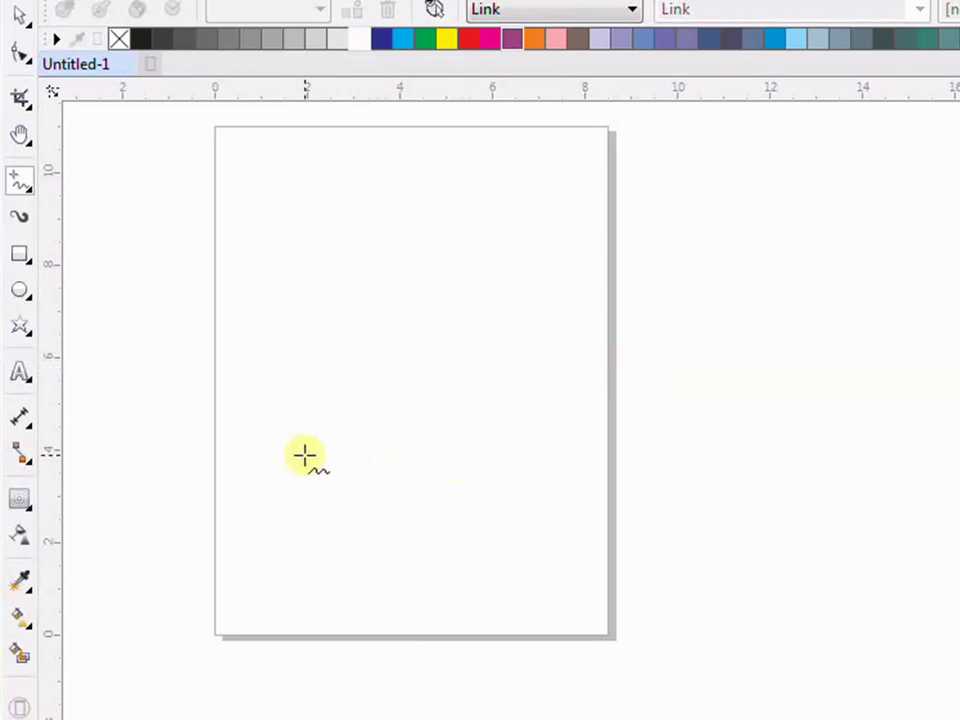
Step: Draw an open freehand curve on the page and continue it from its endpoint back to the start node to close it
mouse_move(274, 373)
left_mouse_down()
mouse_move(437, 231)
mouse_move(505, 289)
mouse_move(506, 324)
mouse_move(489, 345)
mouse_move(486, 378)
mouse_move(496, 445)
mouse_move(493, 588)
mouse_move(489, 553)
mouse_move(464, 545)
mouse_move(380, 569)
mouse_move(377, 556)
mouse_move(405, 462)
mouse_move(403, 401)
mouse_move(387, 358)
mouse_move(389, 430)
mouse_move(384, 349)
mouse_move(464, 356)
mouse_move(461, 466)
mouse_move(355, 473)
mouse_move(400, 465)
mouse_move(445, 432)
mouse_move(408, 473)
mouse_move(373, 465)
left_mouse_up()
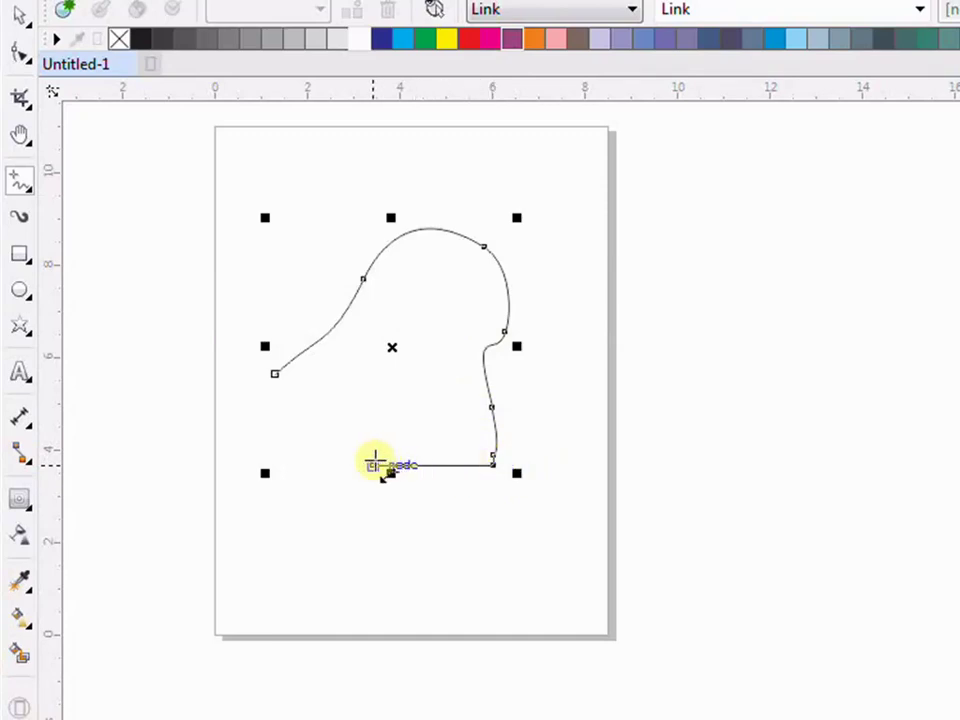
mouse_move(370, 464)
left_mouse_down()
mouse_move(347, 461)
mouse_move(285, 411)
mouse_move(268, 376)
mouse_move(279, 289)
mouse_move(303, 249)
mouse_move(274, 313)
mouse_move(275, 376)
left_mouse_up()
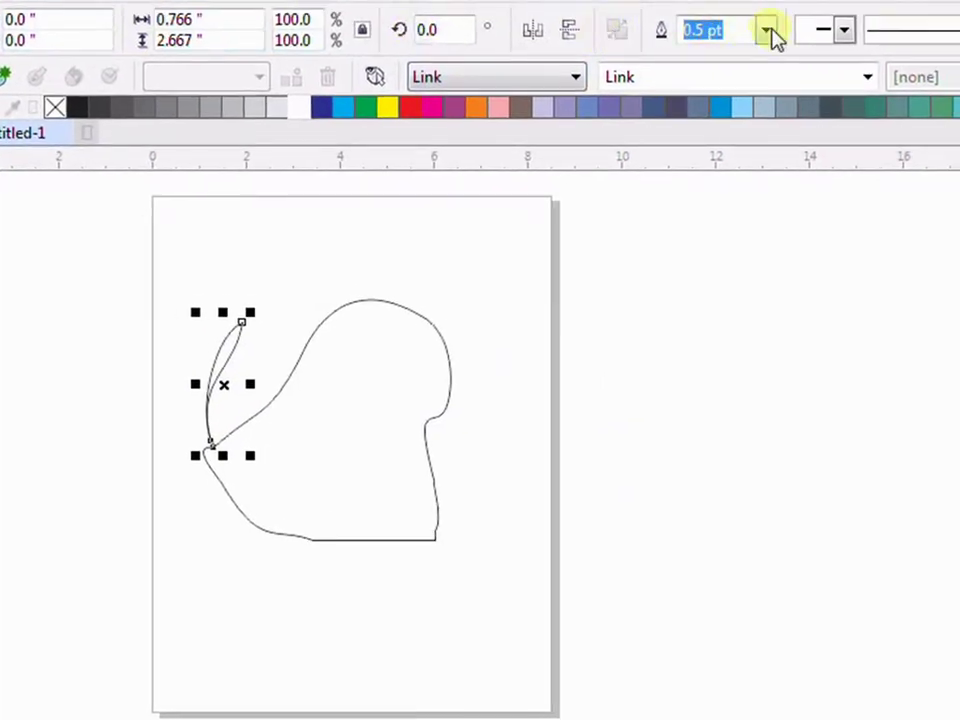
Step: Draw a hooked freehand curve about 3.4 by 1.8 inches beside the page and set its outline width to 36 pt
left_click(772, 36)
left_click(647, 296)
mouse_move(587, 391)
left_mouse_down()
mouse_move(750, 422)
mouse_move(749, 448)
left_mouse_up()
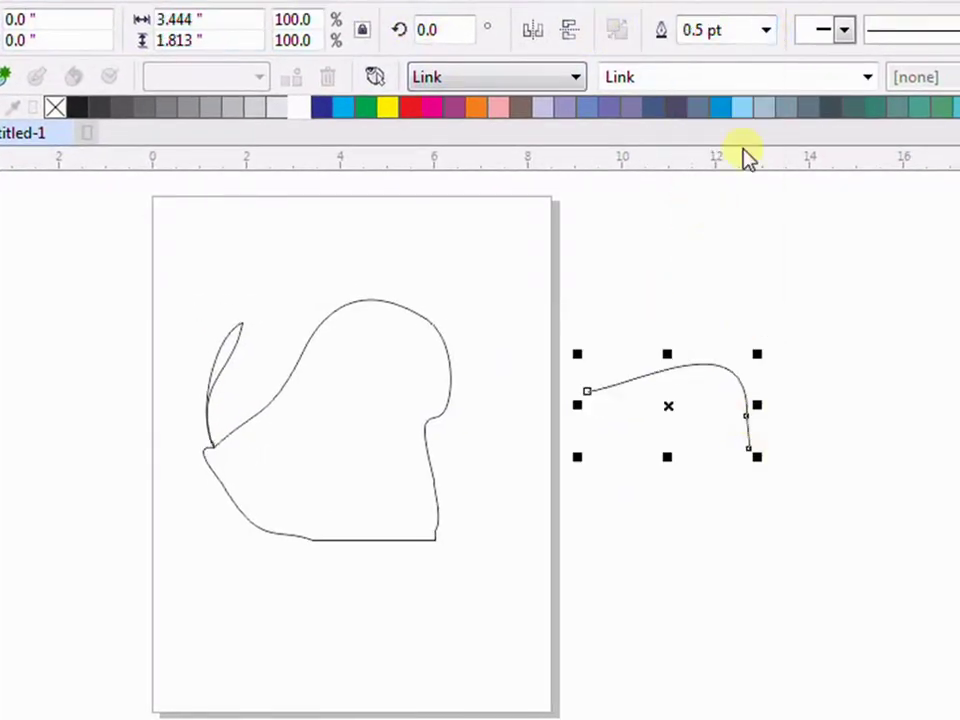
left_click(766, 30)
left_click(707, 328)
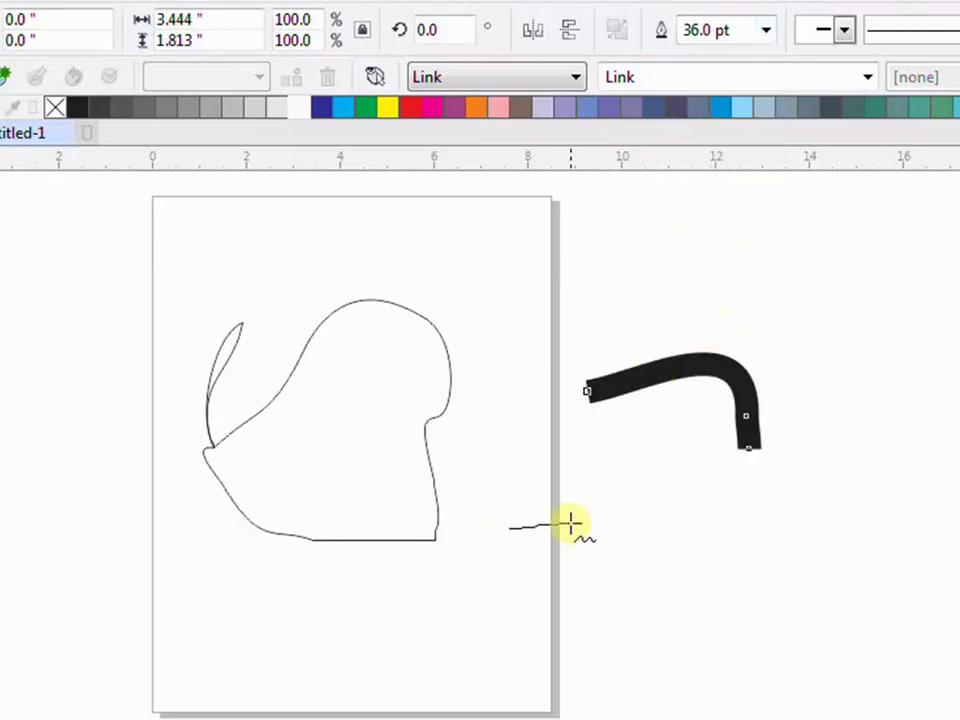
Step: Draw two freehand lines below the thick curve and set the lower one, about 3.6 inches wide, to a 36 pt outline
mouse_move(570, 523)
left_mouse_down()
mouse_move(701, 541)
mouse_move(787, 518)
left_mouse_up()
mouse_move(532, 650)
left_mouse_down()
mouse_move(700, 611)
mouse_move(700, 623)
left_mouse_up()
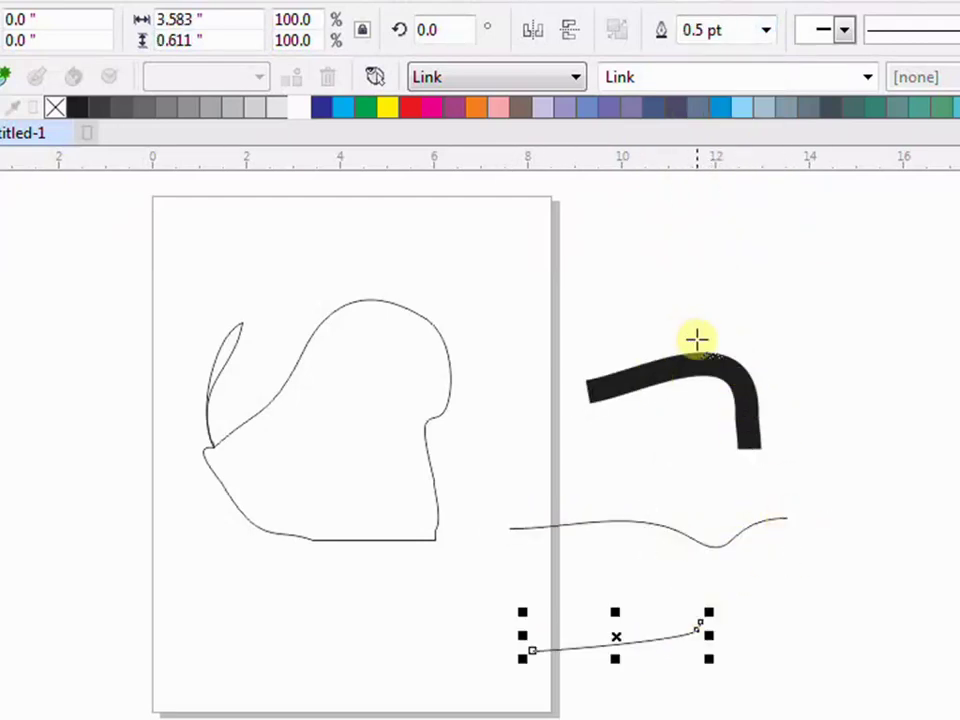
left_click(766, 30)
left_click(703, 329)
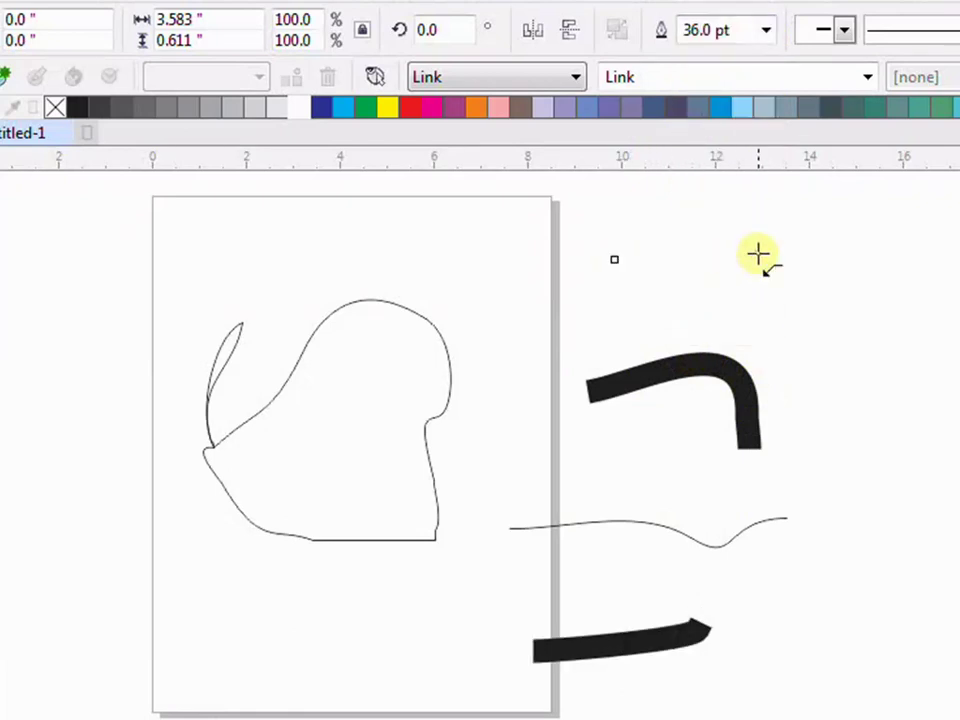
Step: Draw a nearly straight line about 3.06 inches long above the thick curve and set its outline width to 24 pt
left_click(761, 255)
left_click(766, 30)
left_click(722, 306)
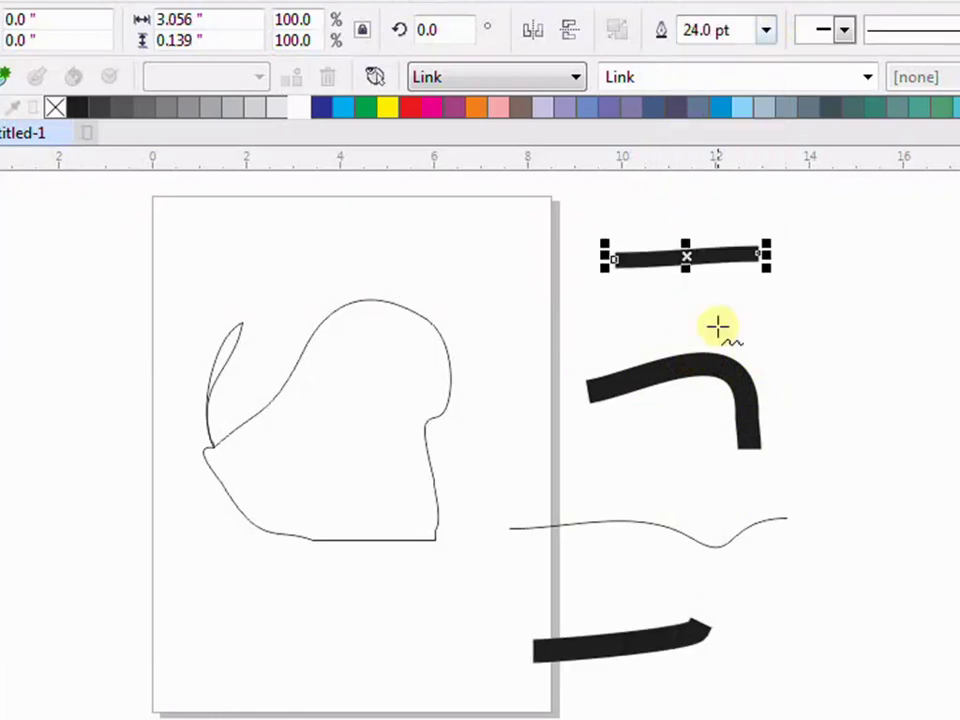
Step: Try the solid triangle as the 24 pt line's start arrowhead, and replace it with the wide notched arrowhead
left_click(844, 30)
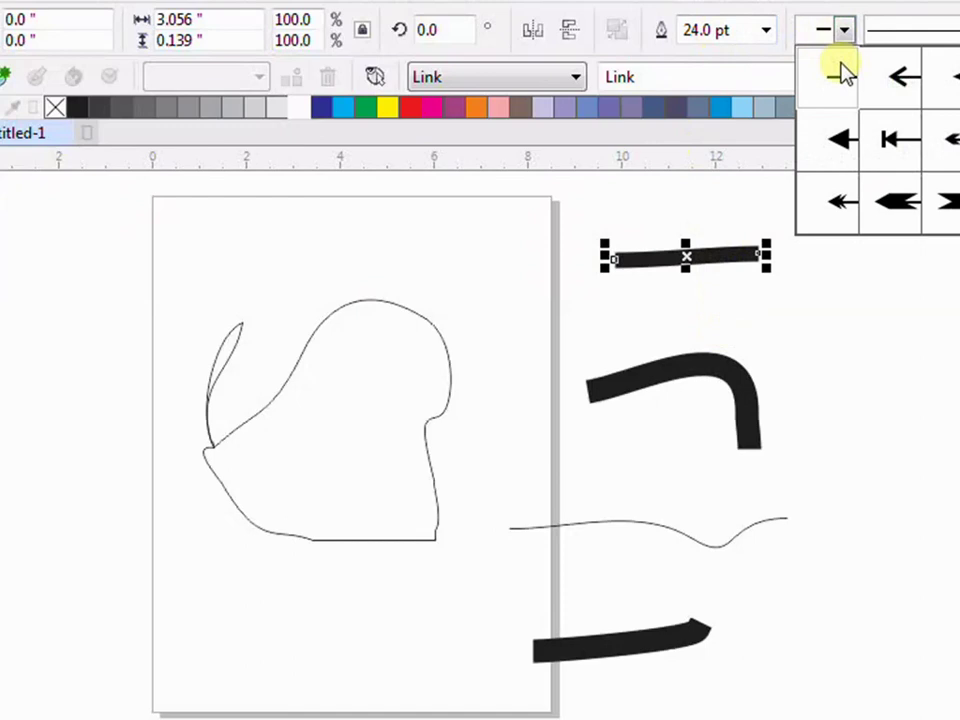
left_click(831, 135)
left_click(844, 30)
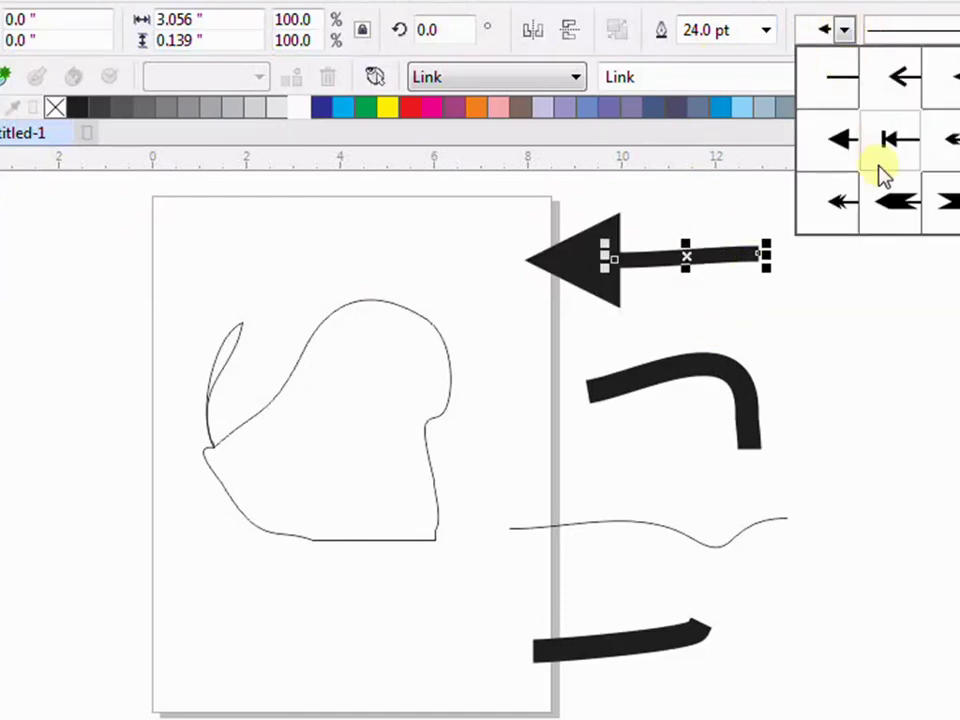
left_click(887, 204)
Step: Apply a dashed line style to the arrow line and add the matching wide notched arrowhead to its end
left_click(959, 30)
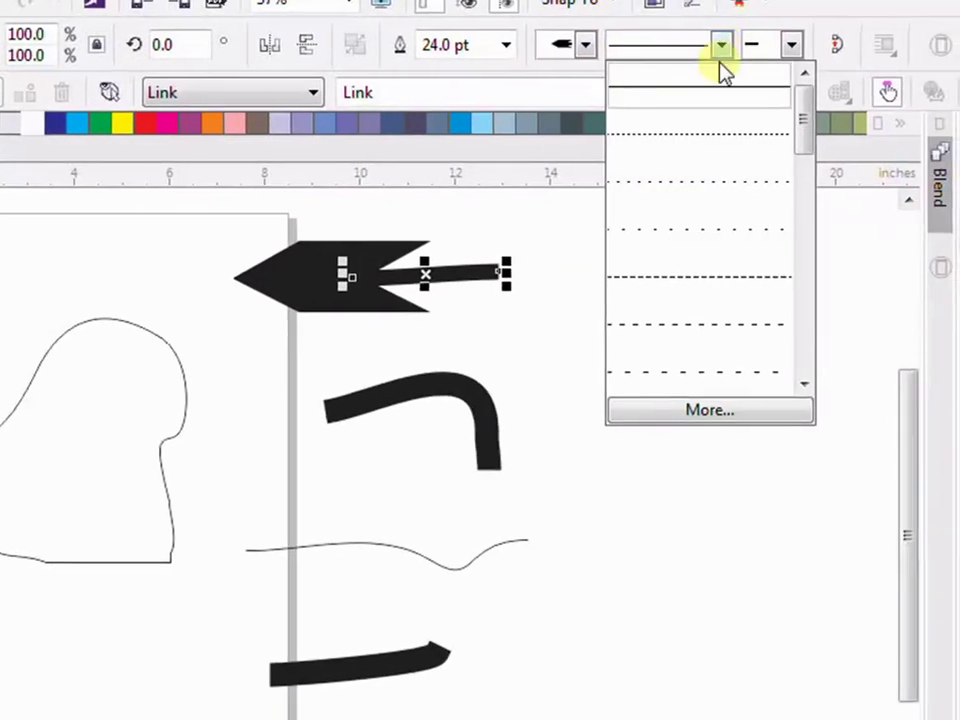
left_click(695, 318)
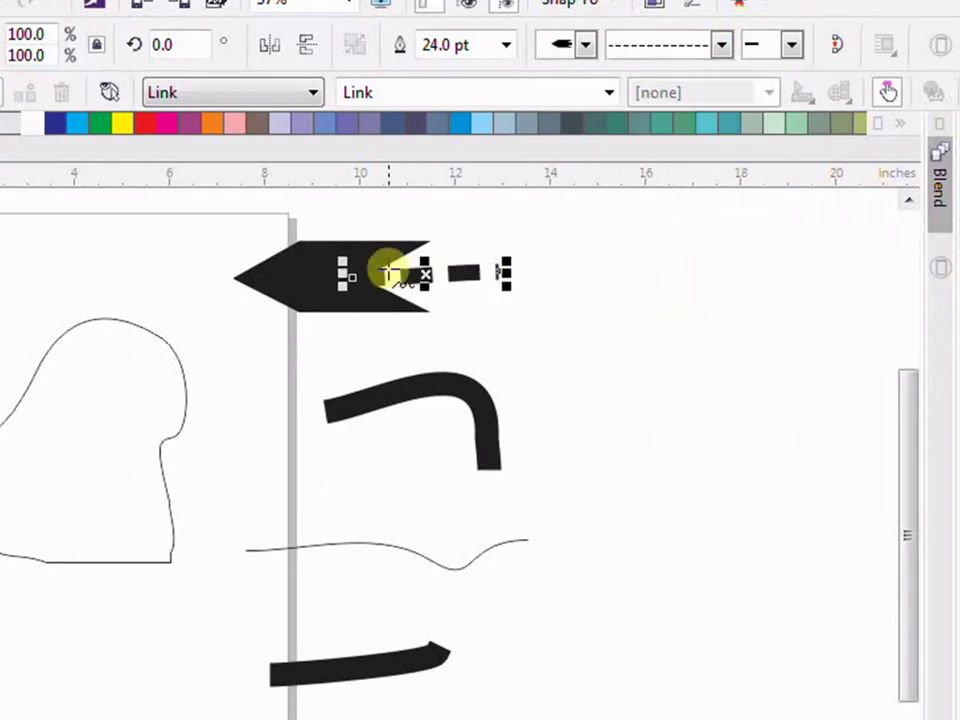
left_click(790, 44)
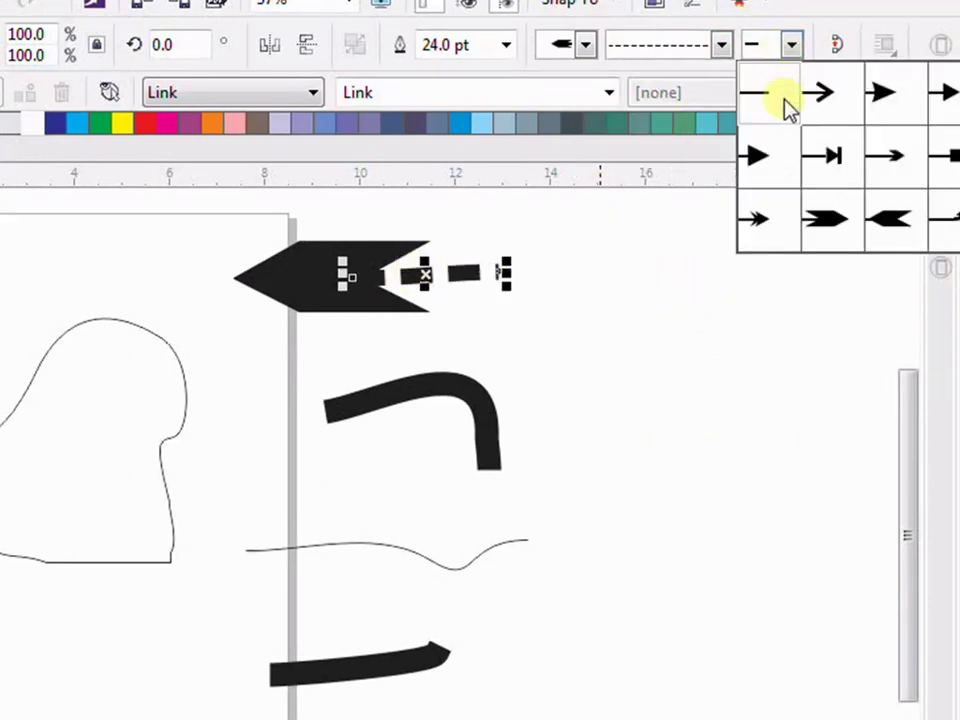
left_click(819, 232)
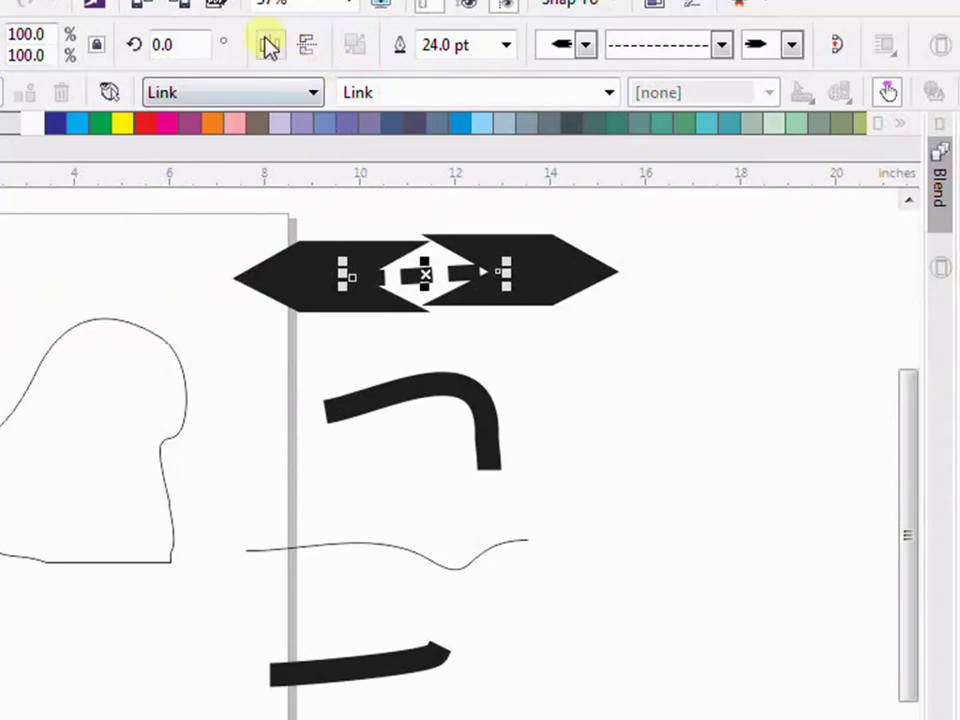
Step: Set the double-headed arrow line's angle of rotation to 98 degrees
double_click(161, 46)
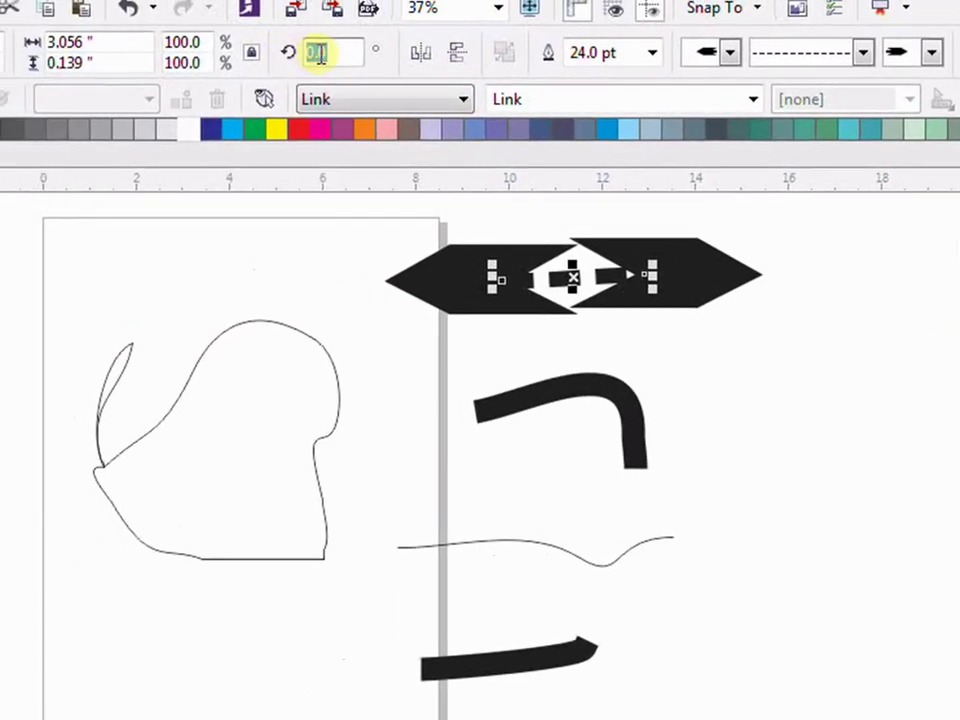
type("98")
key("Return")
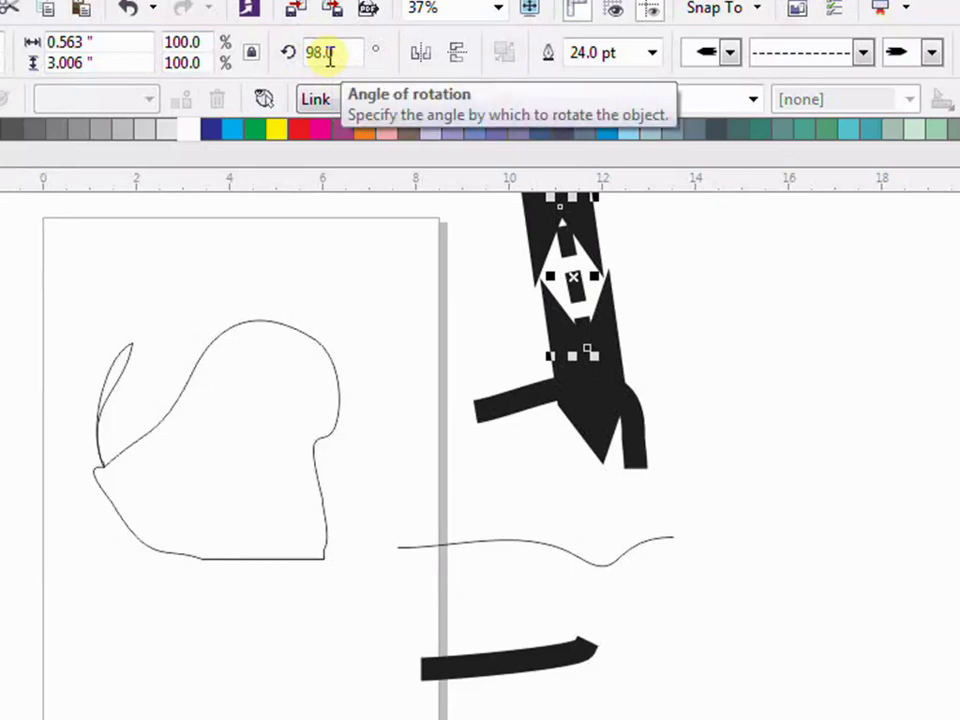
Step: Set the double-headed arrow line's angle of rotation to 90 degrees so that it stands upright
scroll(536, 279, "up", 1)
scroll(536, 279, "down", 1)
scroll(579, 289, "up", 1)
scroll(520, 380, "down", 1)
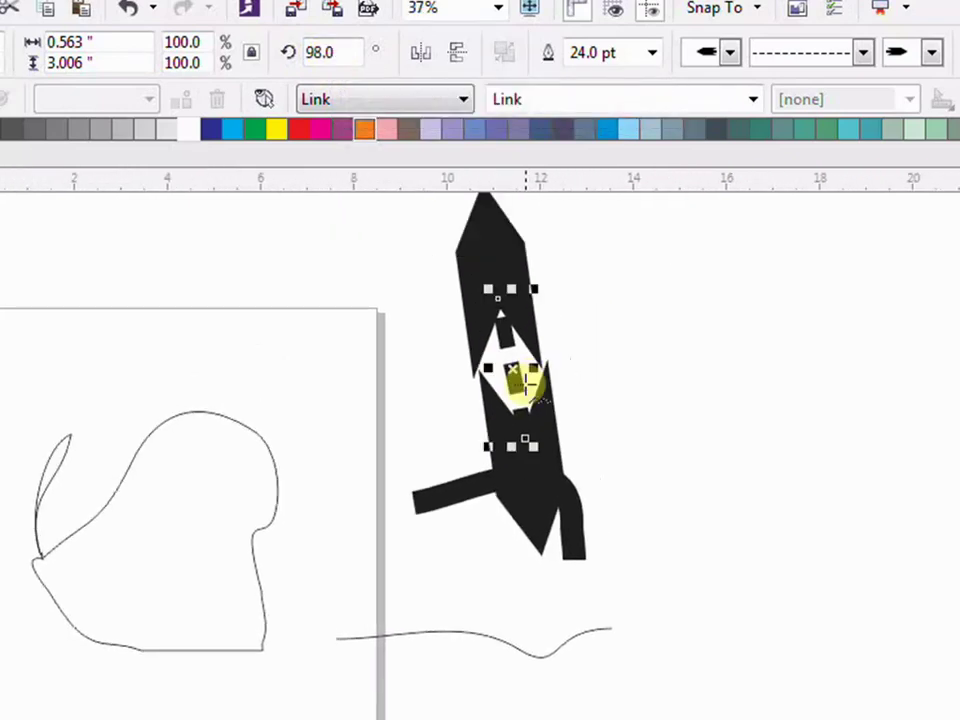
left_click(337, 52)
key("BackSpace")
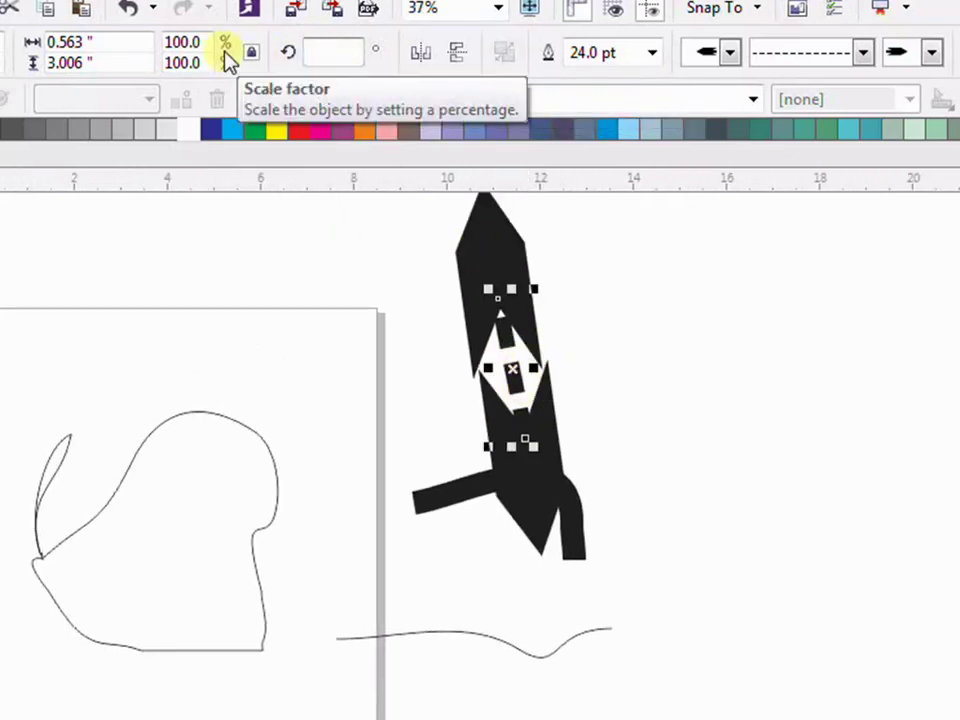
key("Return")
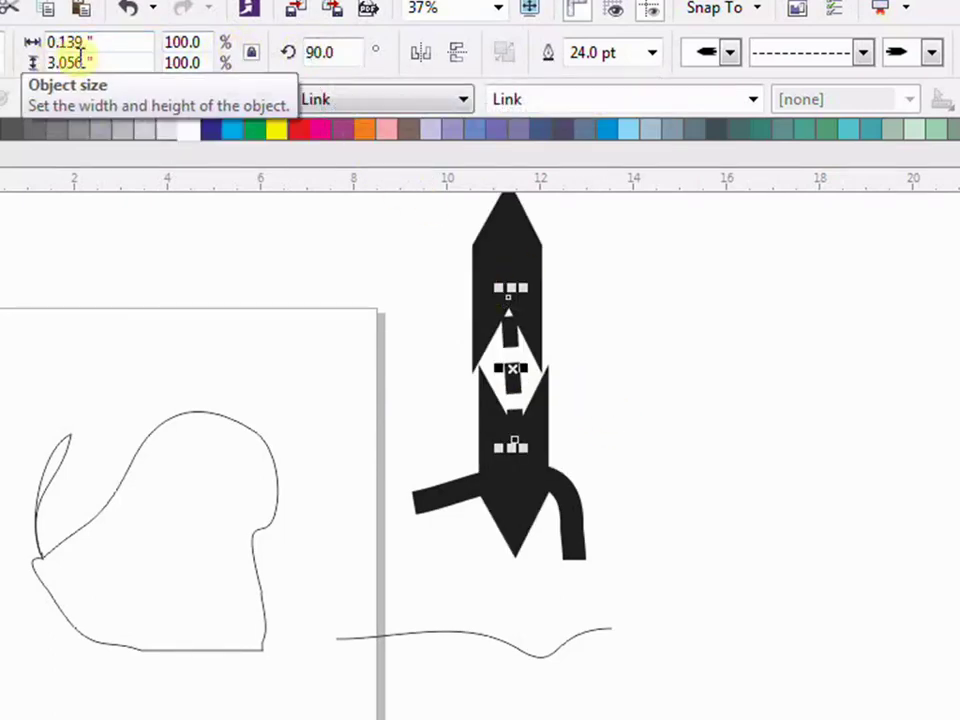
Step: Move the double-headed arrow line straight up by about 8 inches using its vertical position value
double_click(71, 61)
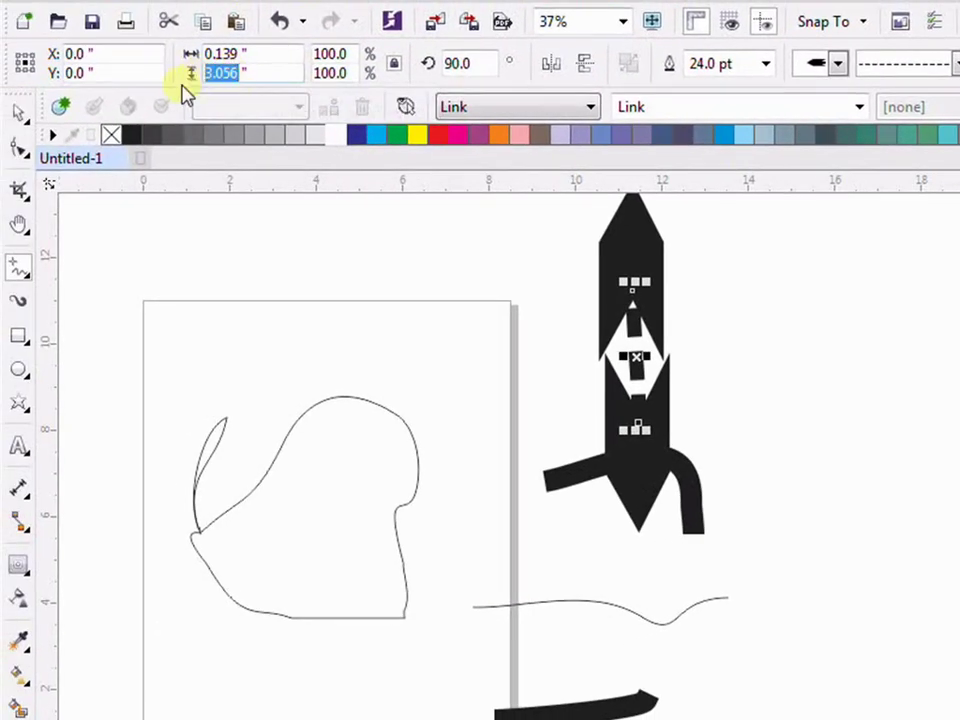
double_click(67, 72)
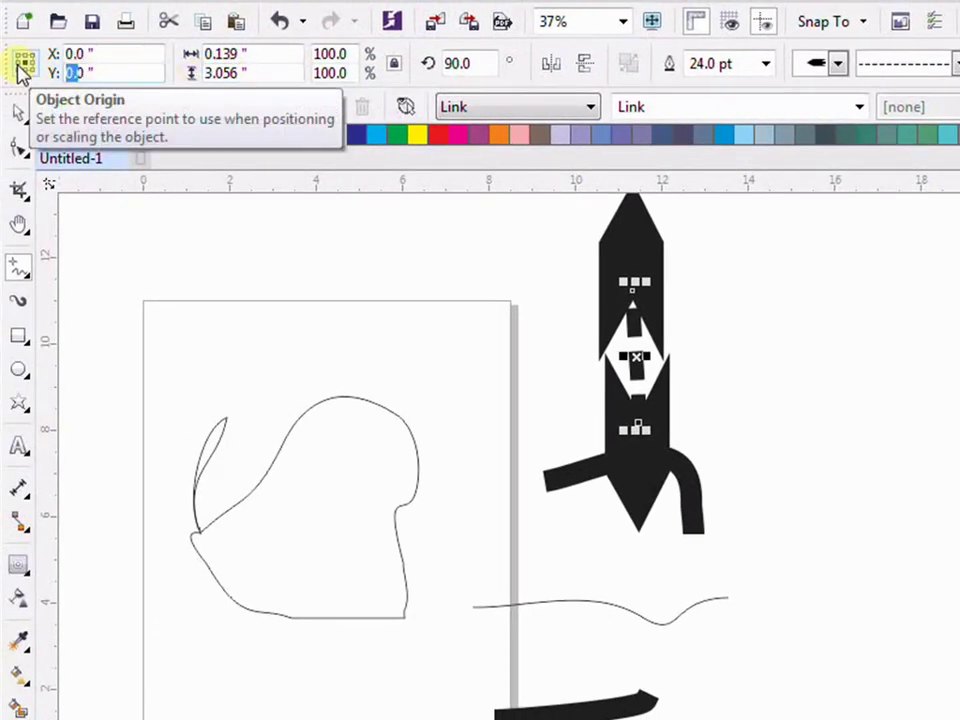
key("BackSpace")
key("Return")
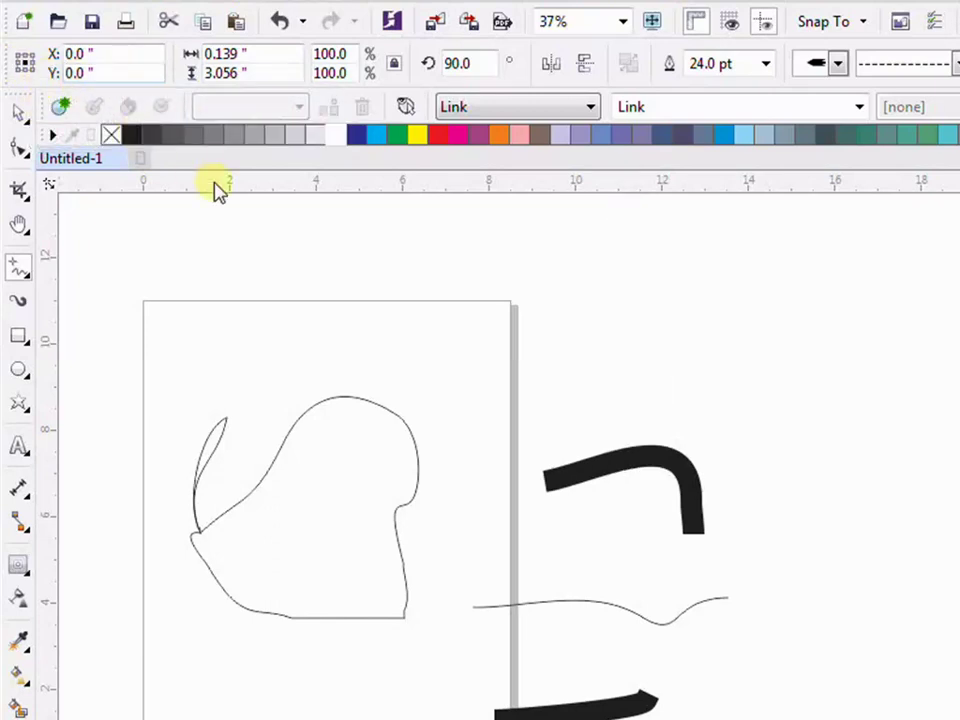
Step: Select the upright double-headed arrow line above the page by enclosing it in a selection marquee
left_click(543, 372)
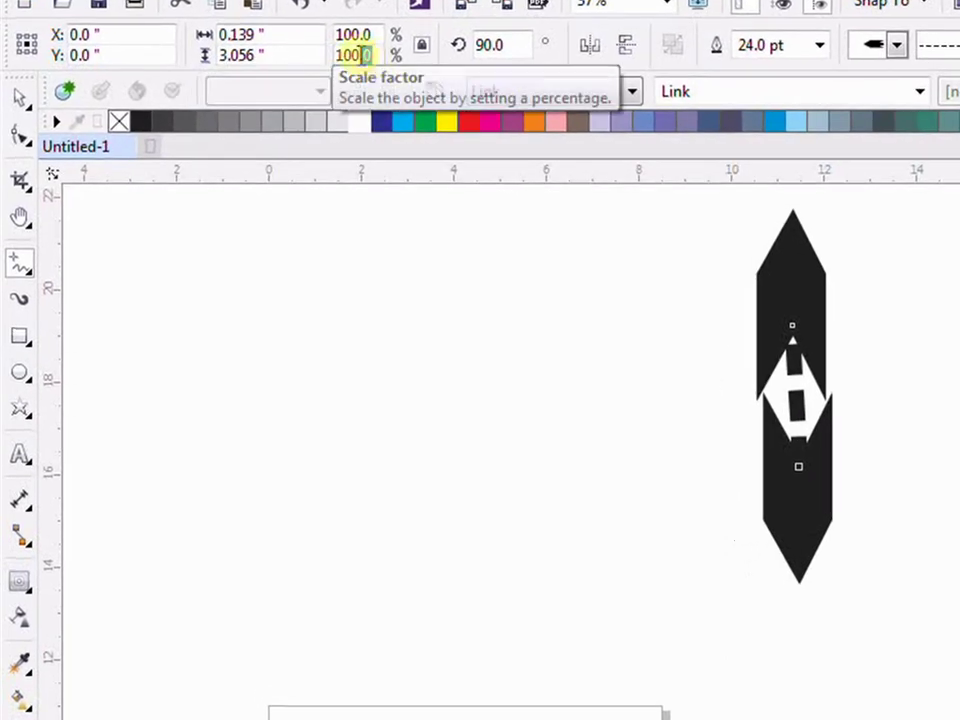
left_click_drag(713, 229, 948, 606)
left_click_drag(667, 189, 880, 575)
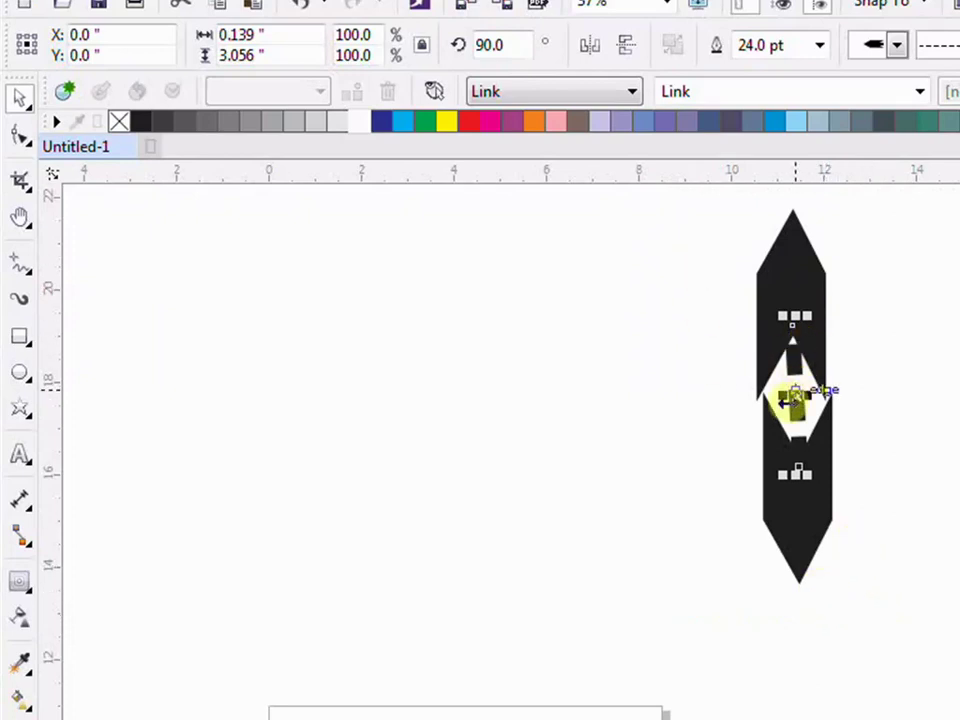
Step: Move the upright double-headed arrow line about 3 inches to the left and stretch it downward to a height of about 5.1 inches
left_click_drag(795, 400, 650, 401)
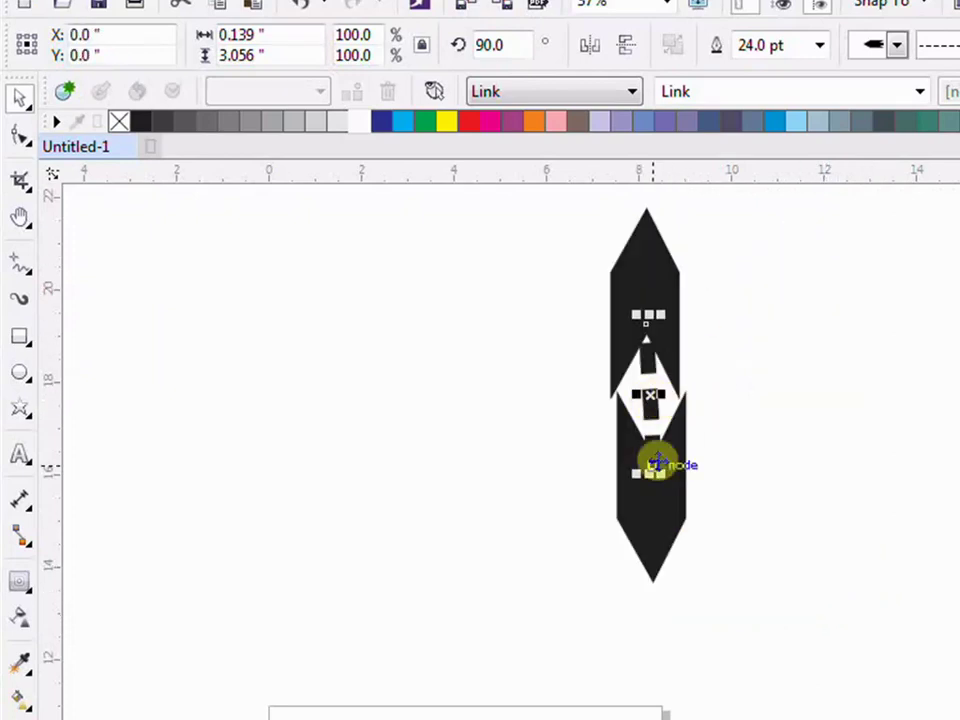
left_click_drag(649, 470, 646, 568)
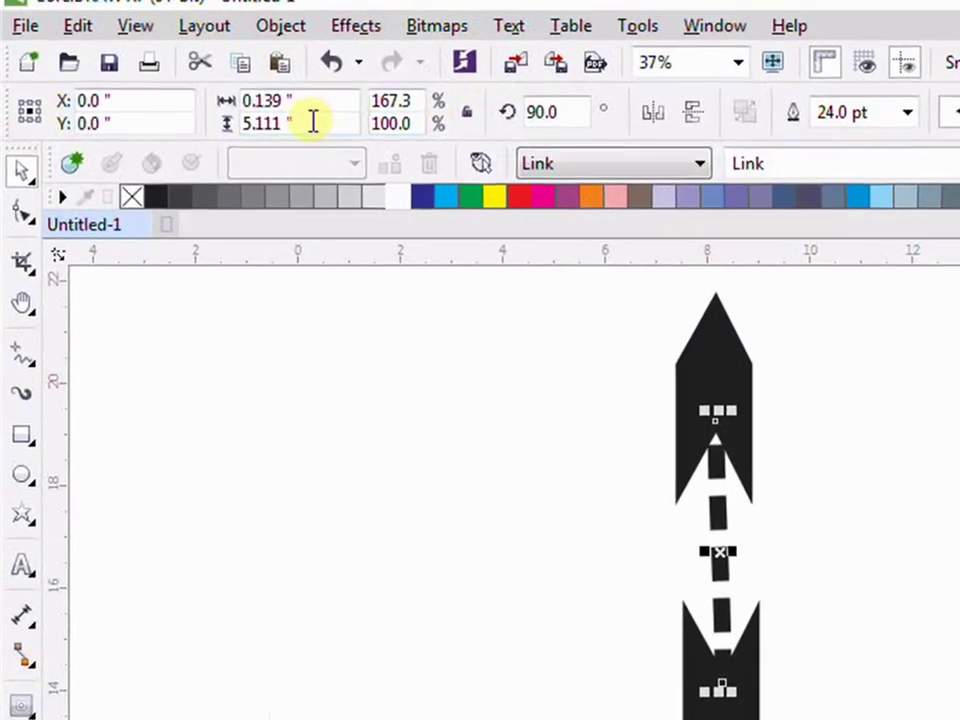
Step: Set the double-headed arrow line's height to 451 inches in its object size
left_click_drag(248, 55, 185, 61)
type("1")
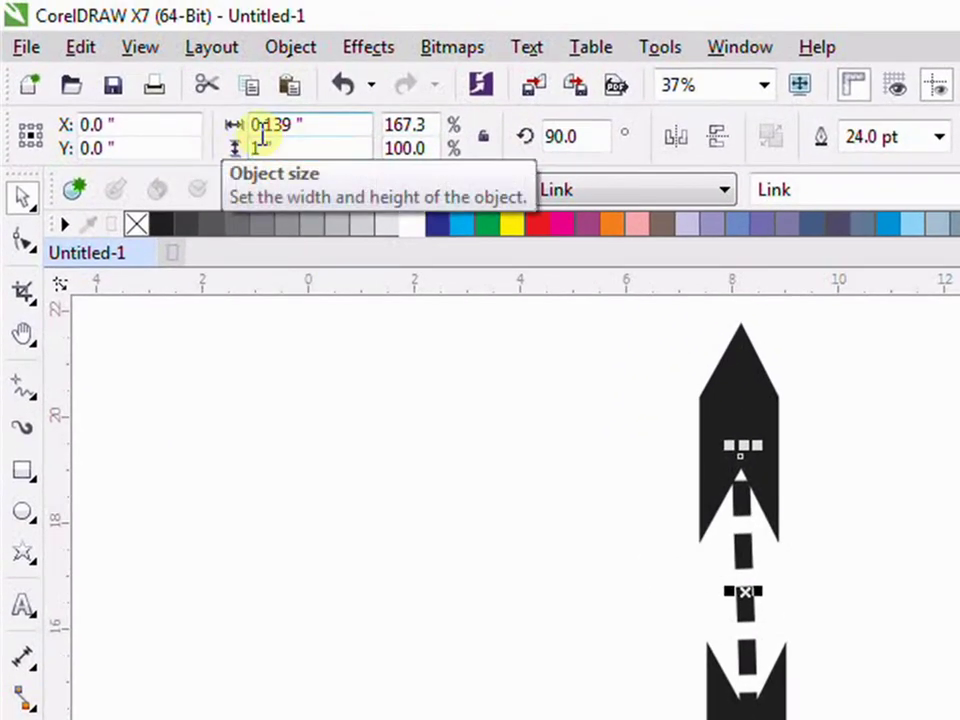
key("Return")
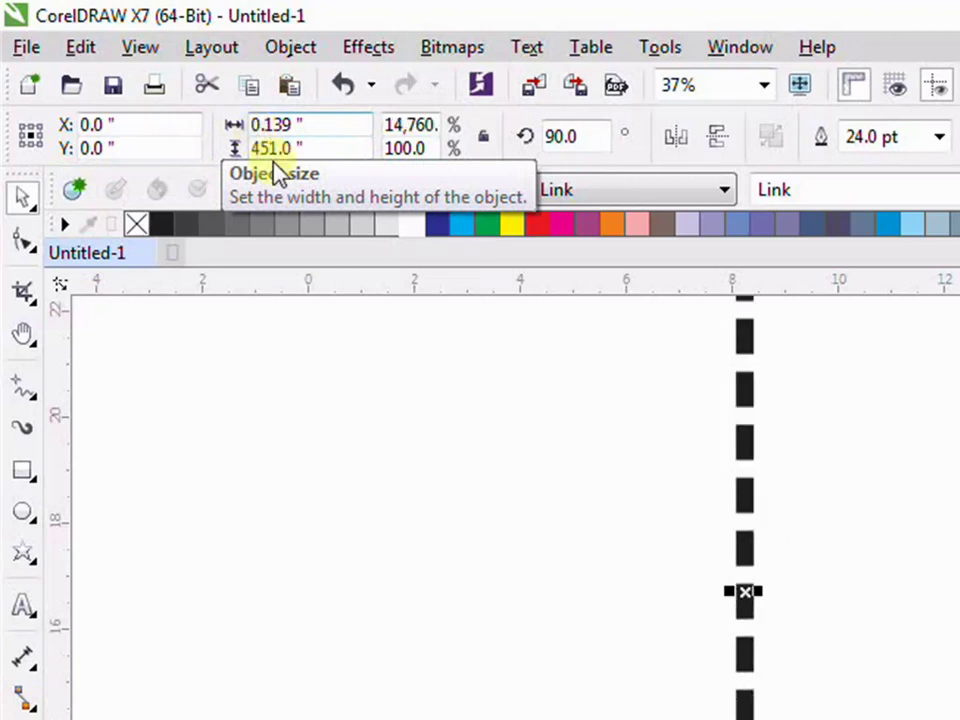
Step: Lock the width-to-height scaling ratio of the stretched arrow line
key("F3")
key("F3")
scroll(461, 364, "down", 2)
scroll(372, 300, "up", 1)
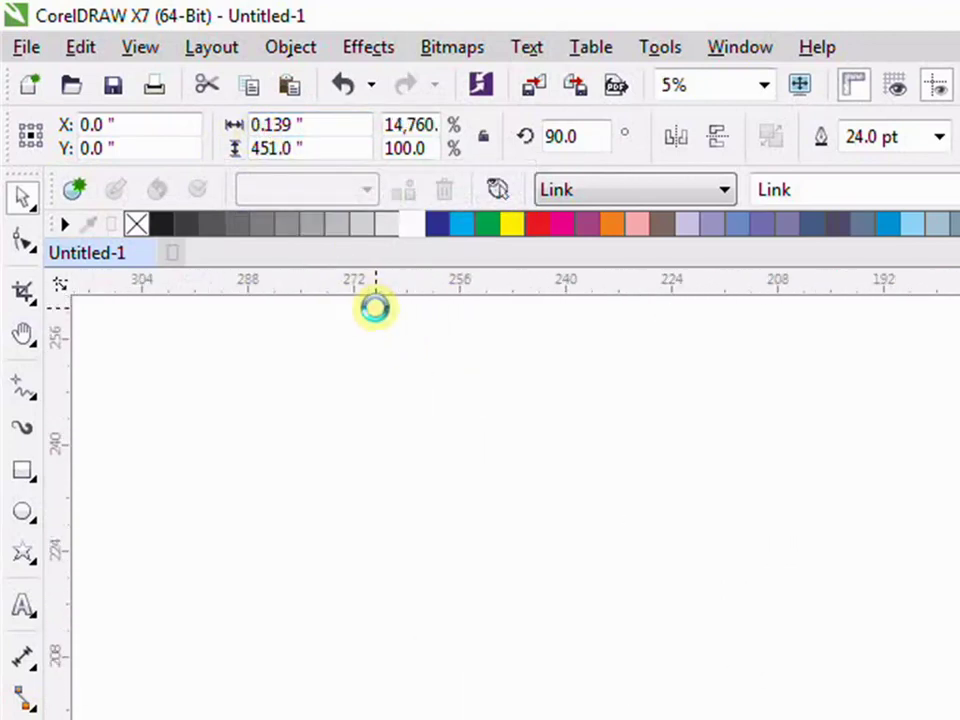
scroll(413, 313, "down", 2)
left_click_drag(292, 149, 240, 149)
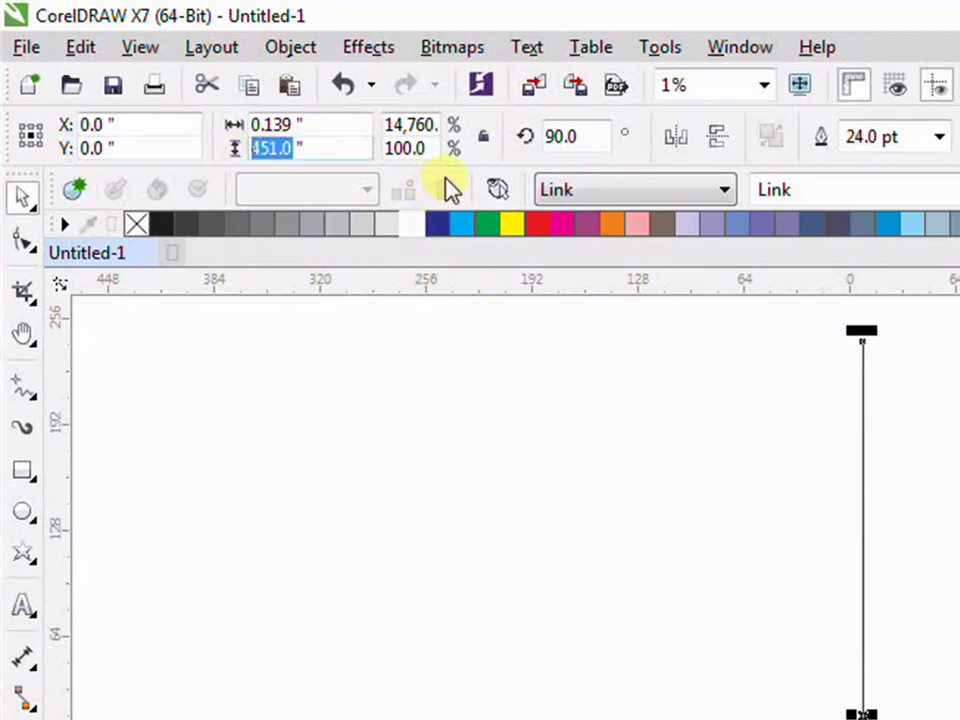
left_click(483, 136)
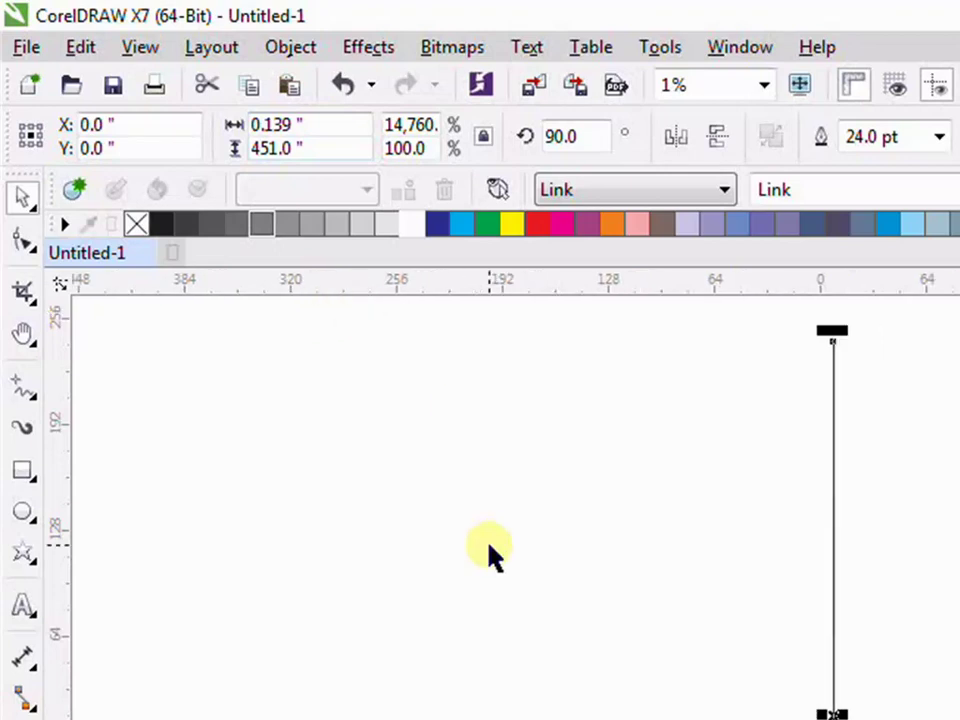
Step: Fit the page in view using the Zoom tool's page option and activate the Freehand tool
scroll(489, 553, "left", 5)
scroll(467, 521, "up", 4)
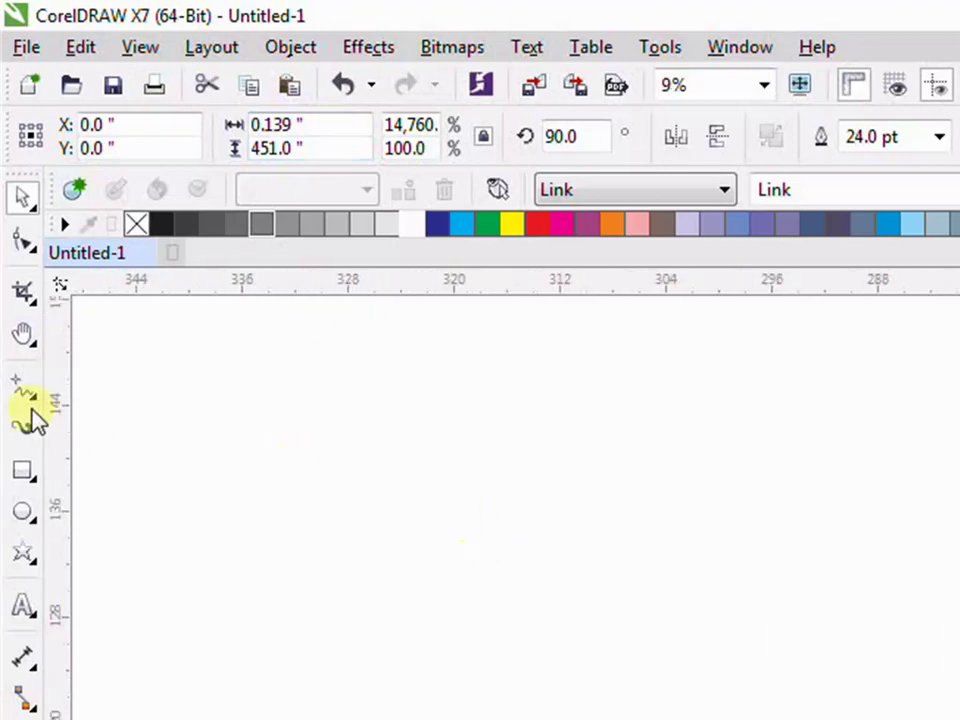
left_click(22, 340)
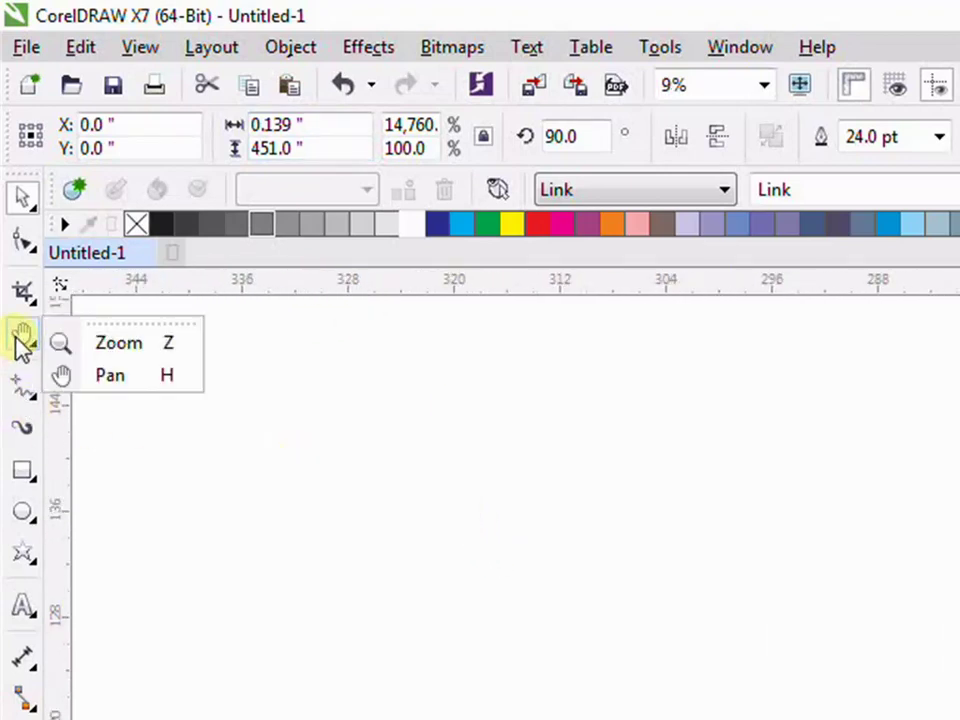
left_click(101, 345)
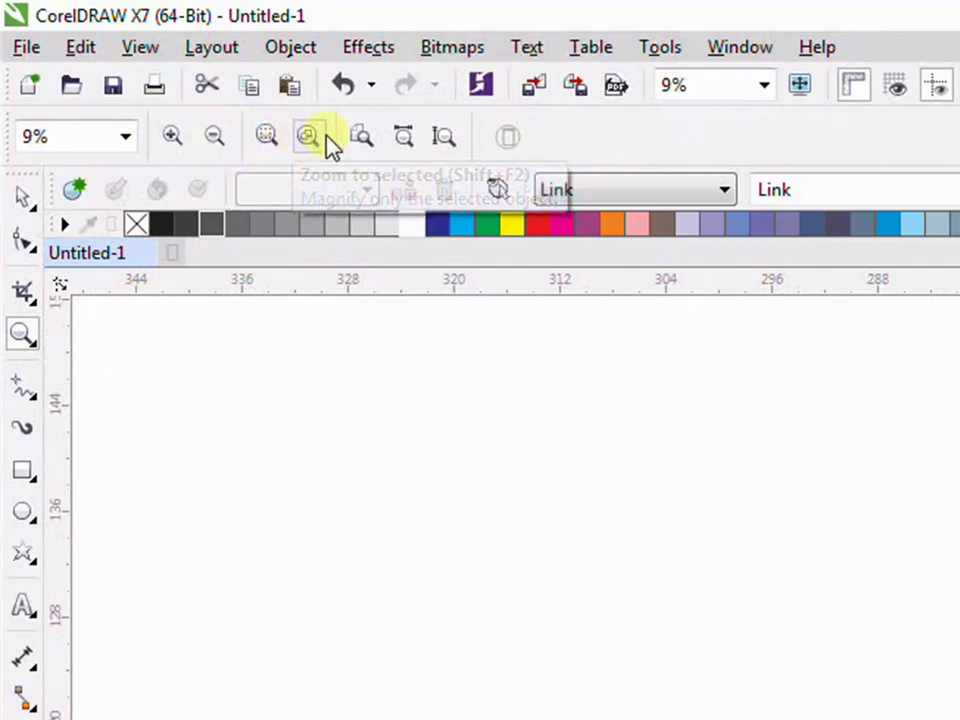
left_click(360, 138)
left_click_drag(751, 465, 544, 471)
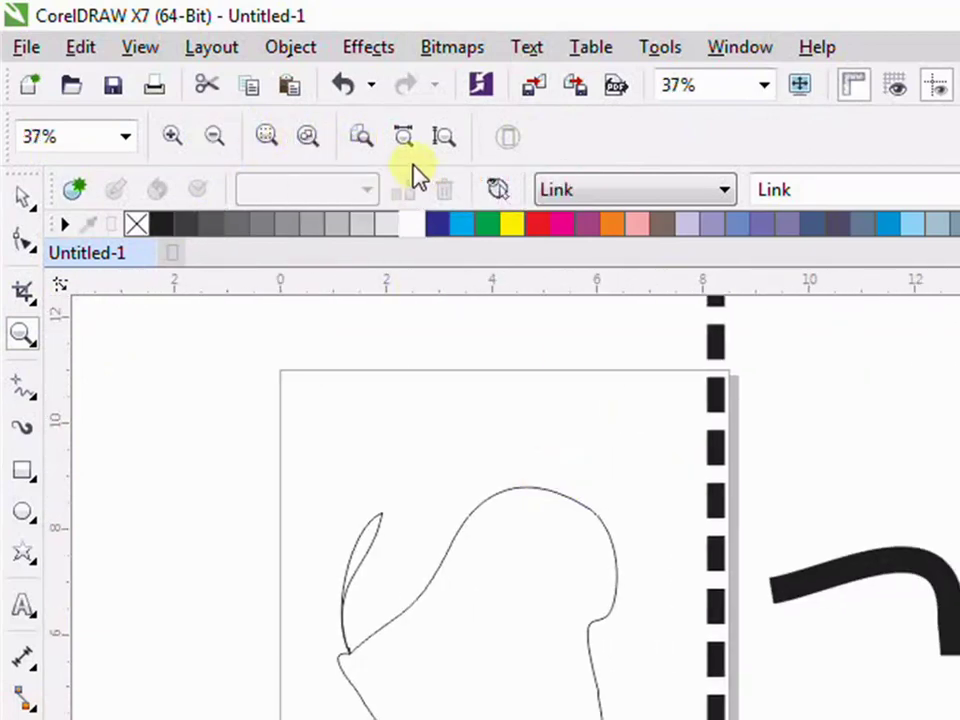
left_click(22, 390)
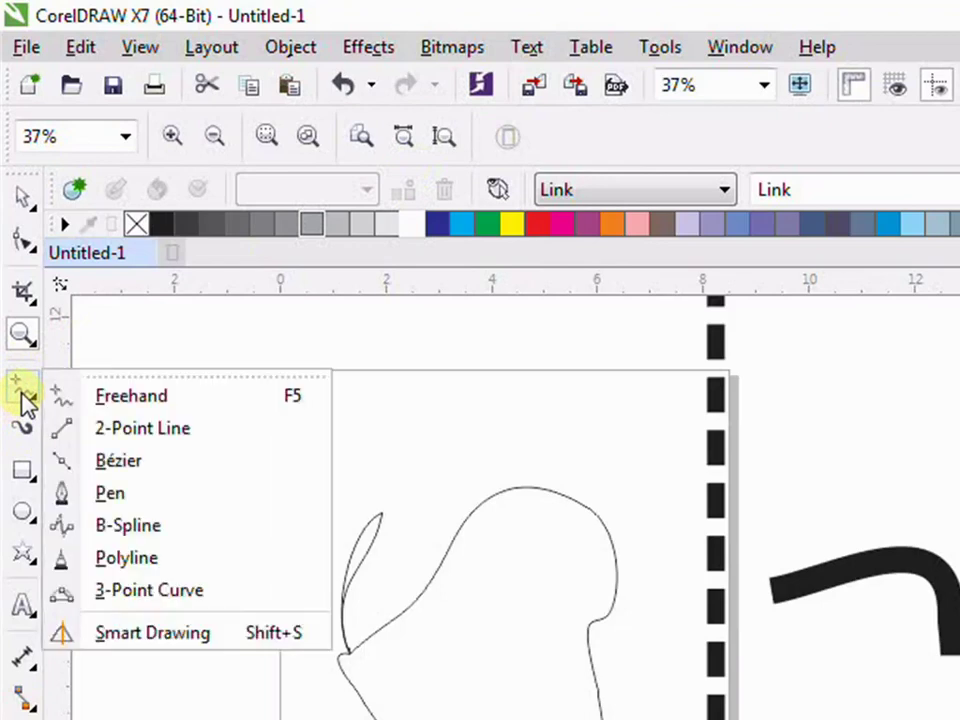
left_click(171, 401)
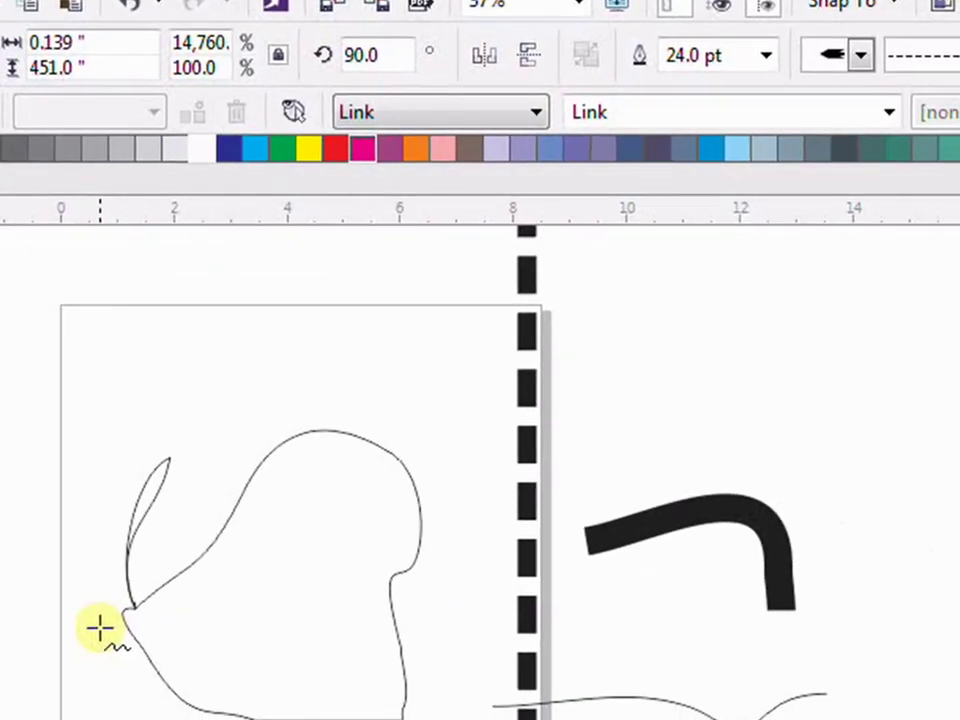
Step: Create a new blank document and draw a freehand curve about 4.8 by 7 inches bending down the page's right side
key("ctrl+n")
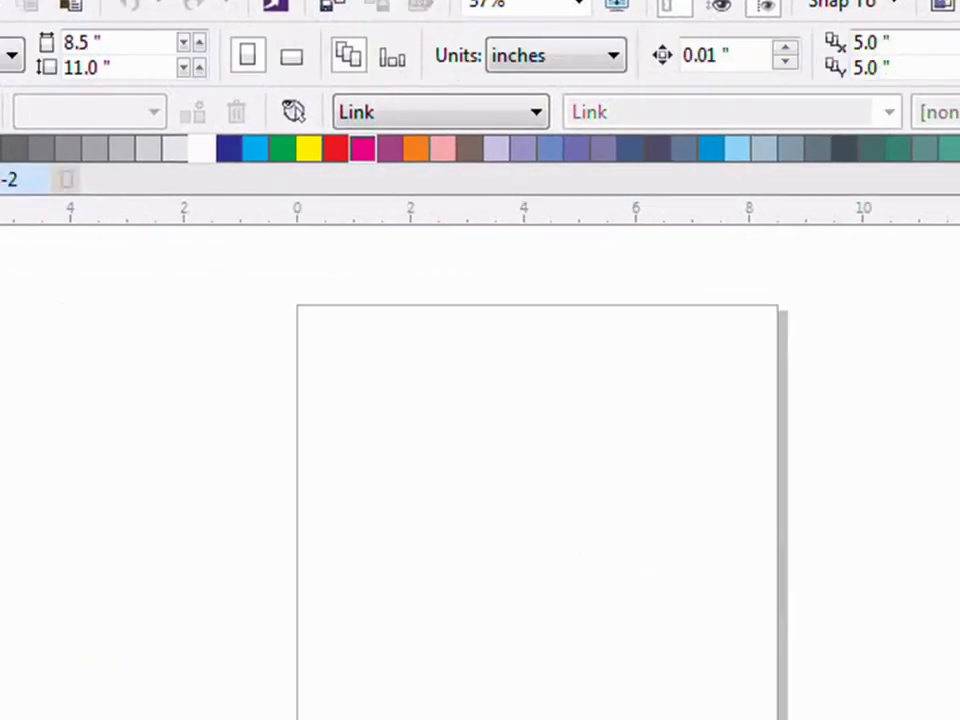
left_click(60, 330)
mouse_move(411, 483)
left_mouse_down()
mouse_move(489, 482)
mouse_move(681, 719)
left_mouse_up()
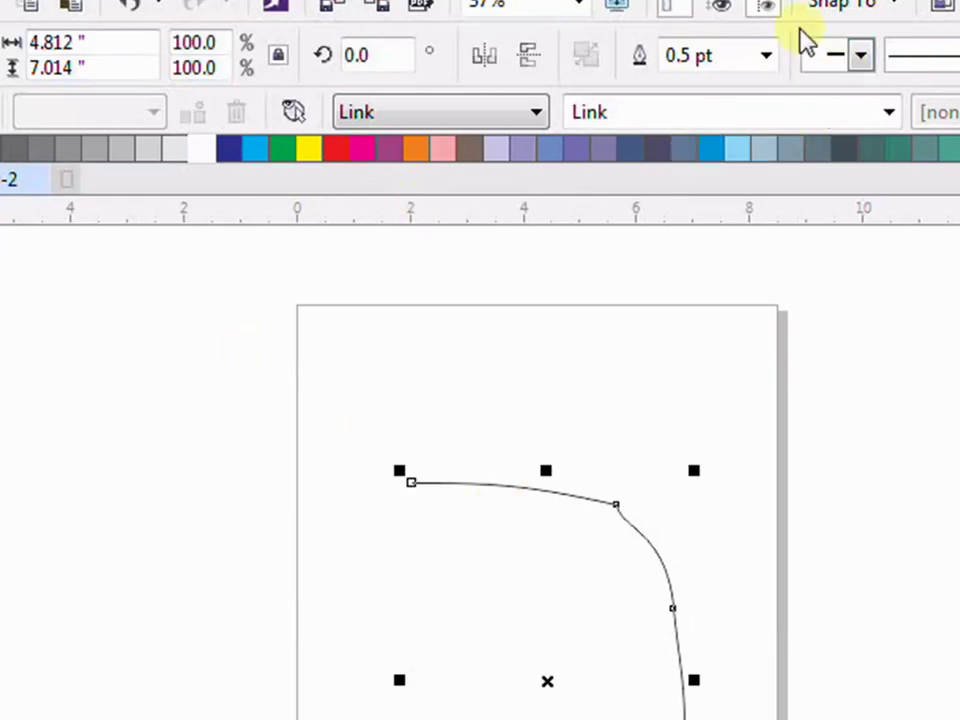
Step: Set the curve's outline width to 24 pt and give its start a solid triangular arrowhead
left_click(766, 55)
left_click(707, 393)
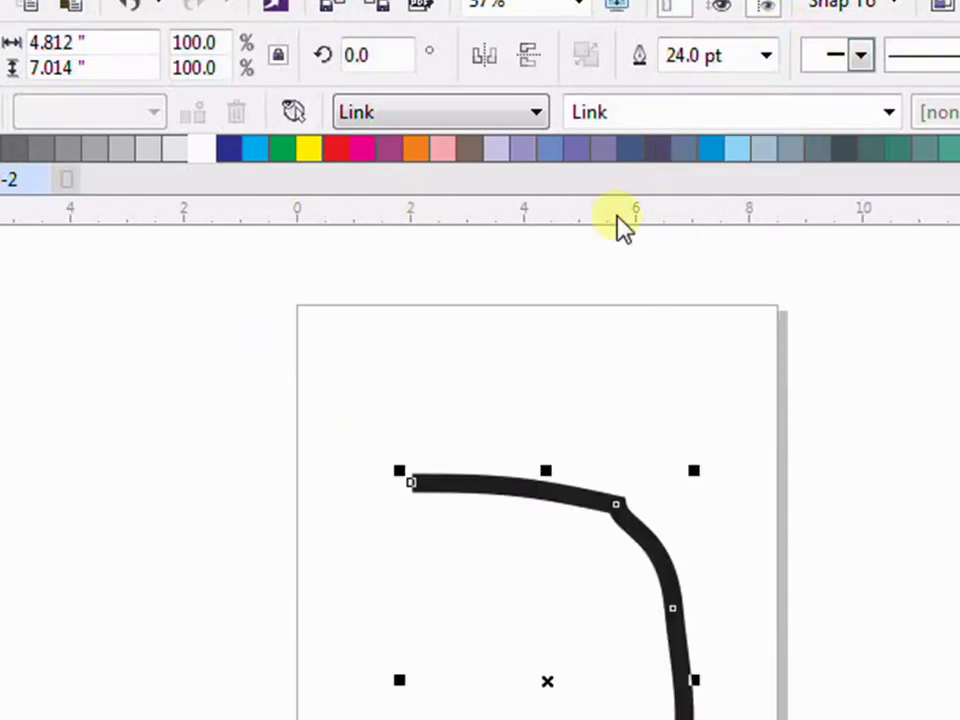
left_click(860, 55)
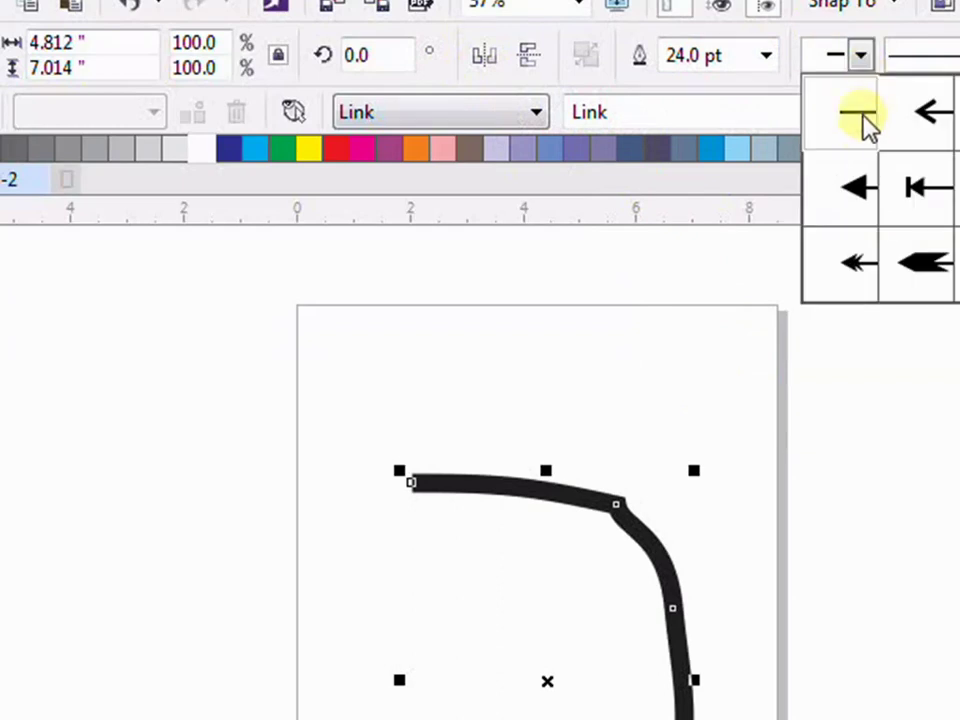
left_click(857, 190)
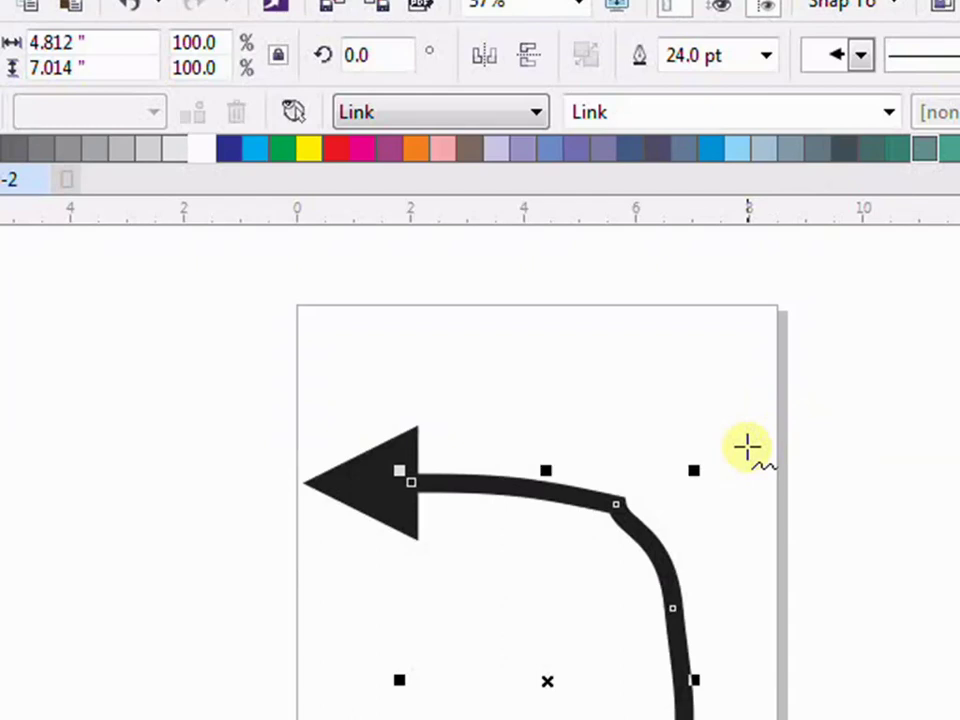
Step: Mirror the arrow curve horizontally and flip it back to its original orientation, twice
left_click(486, 57)
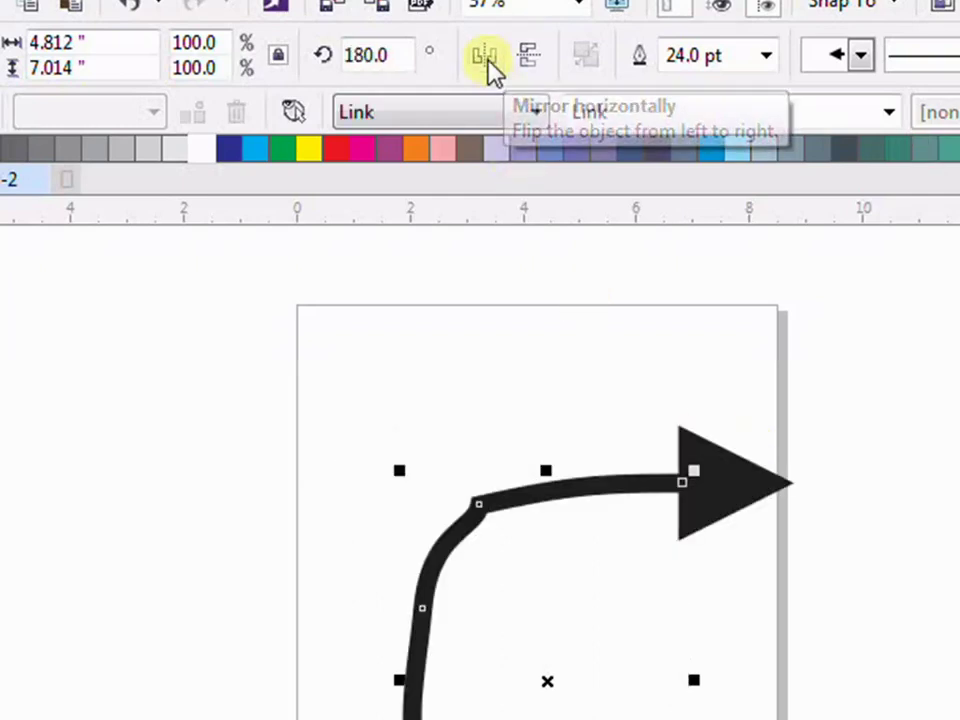
left_click(488, 60)
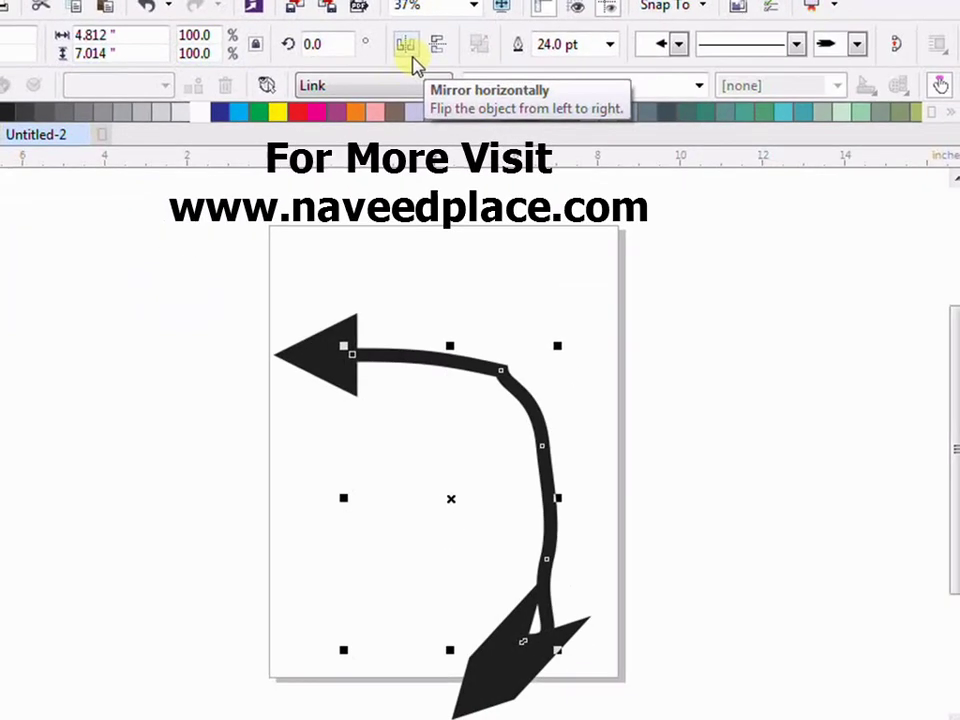
left_click(414, 62)
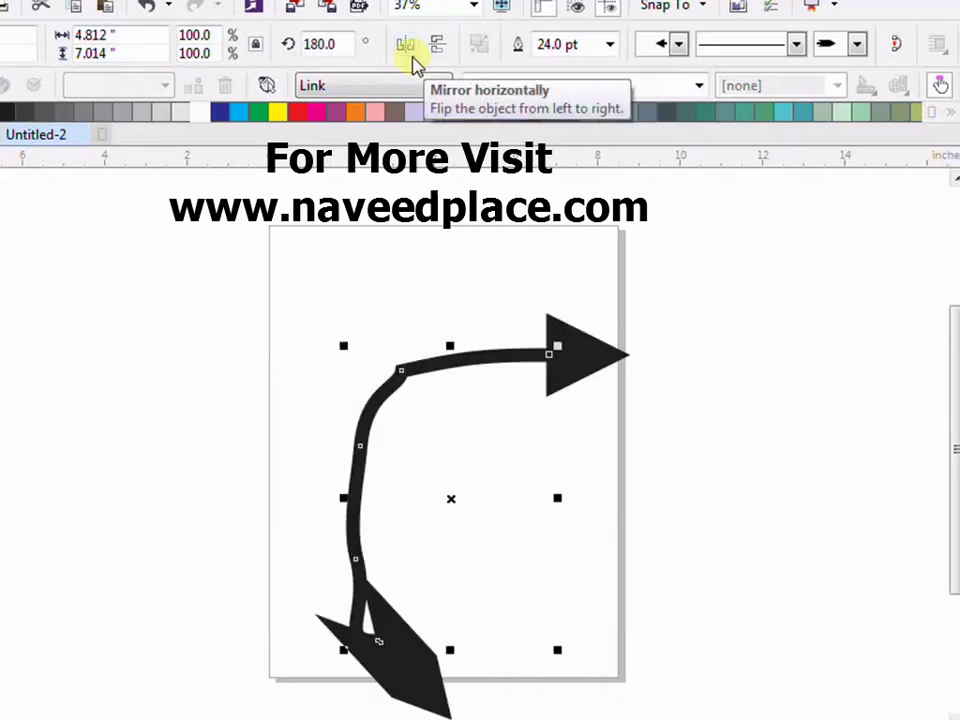
left_click(416, 62)
Step: Mirror the arrow curve vertically and horizontally so that its triangular arrowhead points right near the page's lower edge
left_click(438, 46)
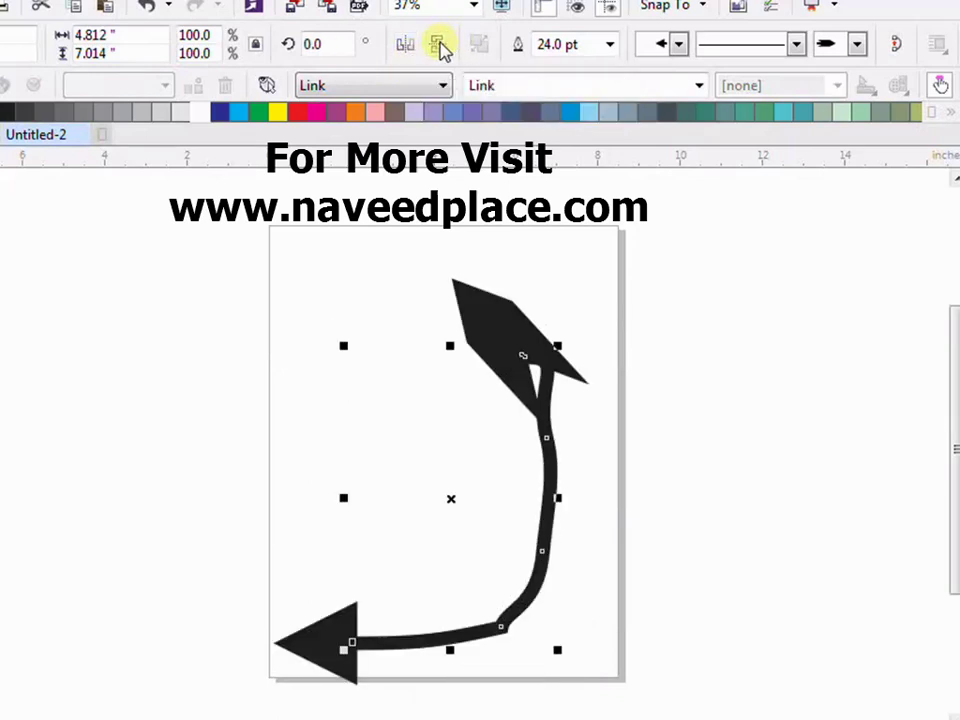
left_click(405, 46)
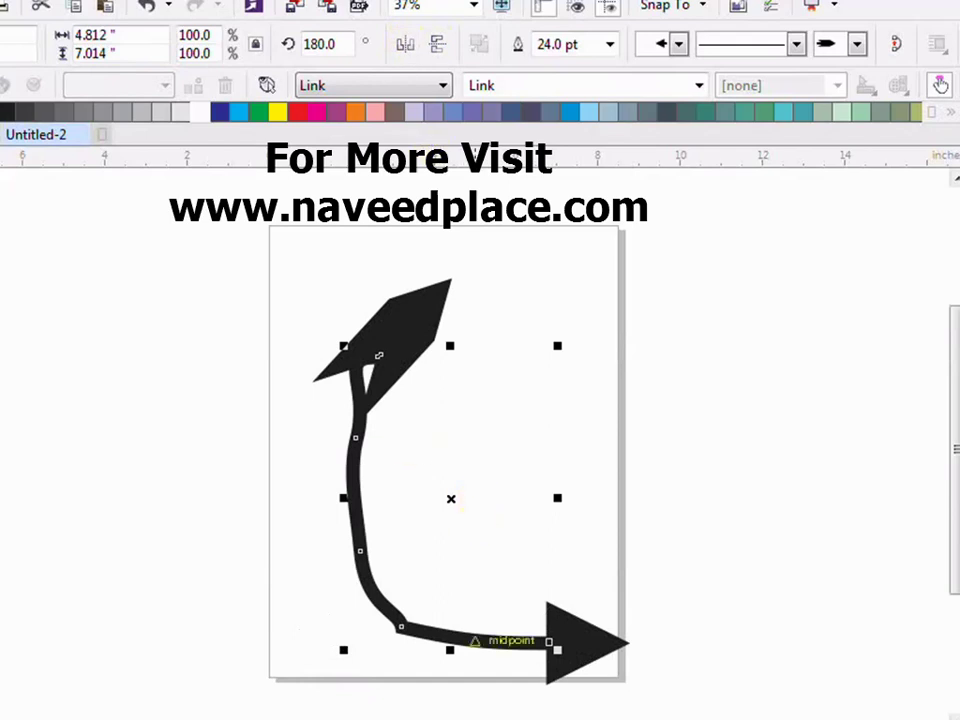
left_click(404, 47)
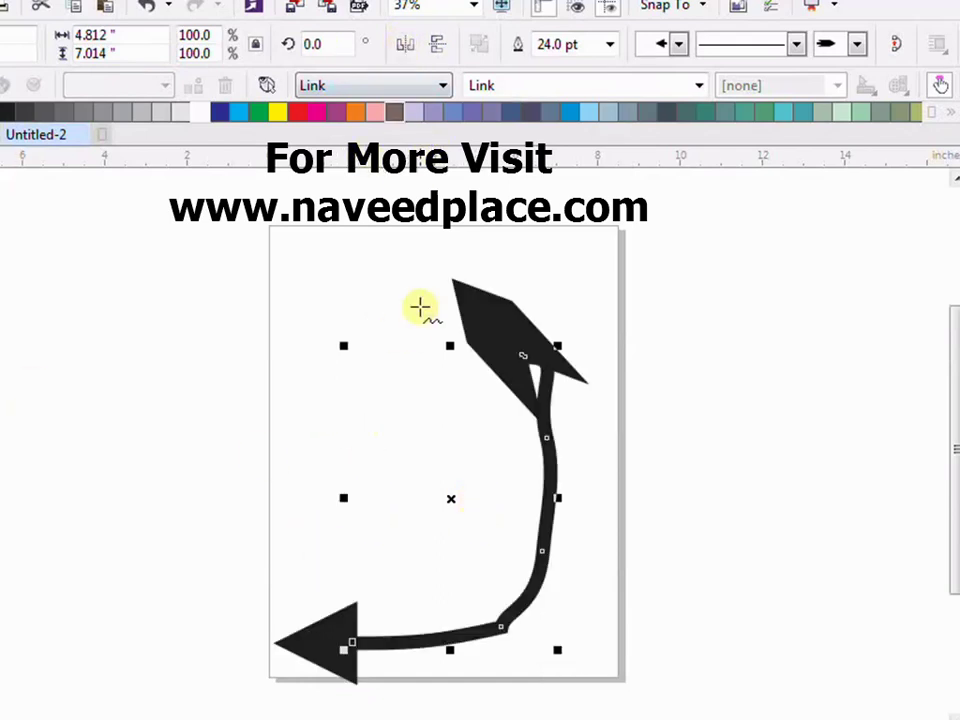
left_click(404, 47)
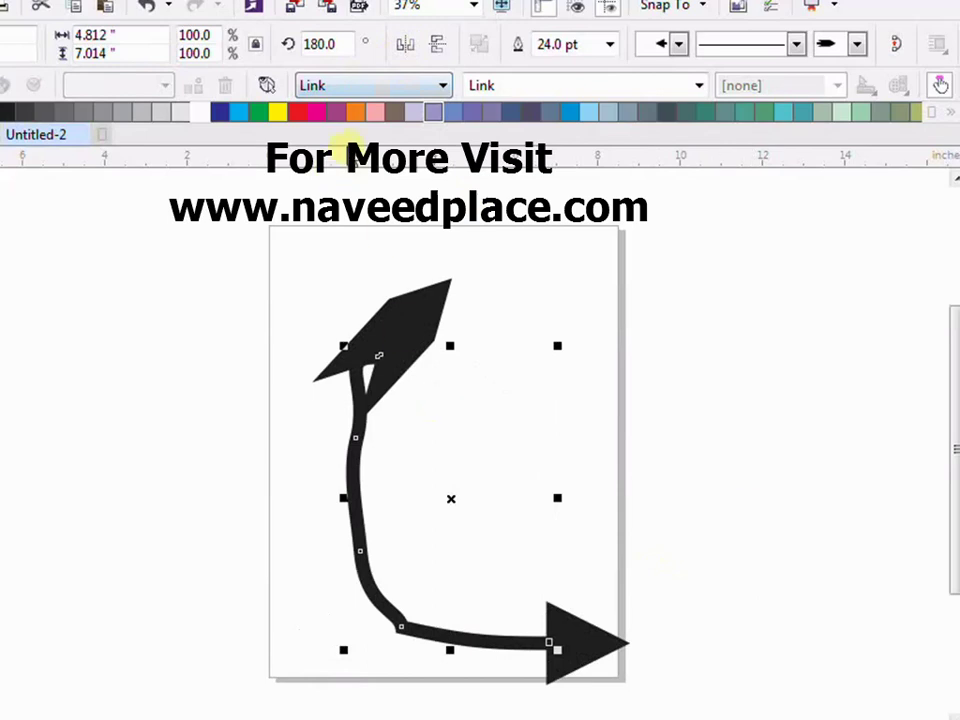